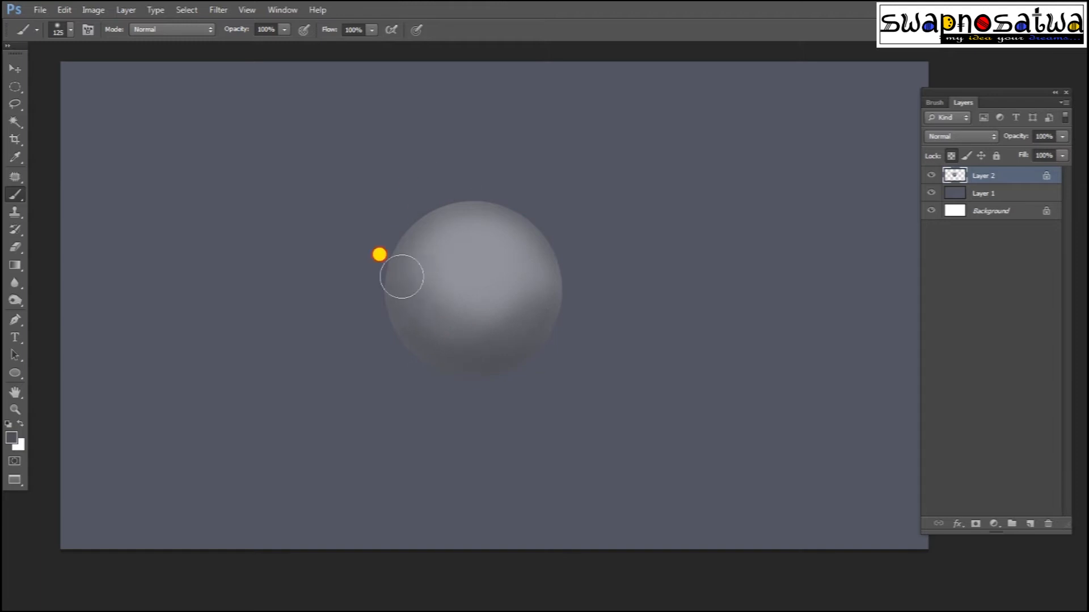
Step: Darken the sphere's left, lower and right edges with dark grey, sharpening the bottom edge
{"action": "mouse_move", "coordinate": [424, 298]}
{"action": "left_mouse_down"}
{"action": "mouse_move", "coordinate": [413, 324]}
{"action": "mouse_move", "coordinate": [575, 315]}
{"action": "left_mouse_up"}
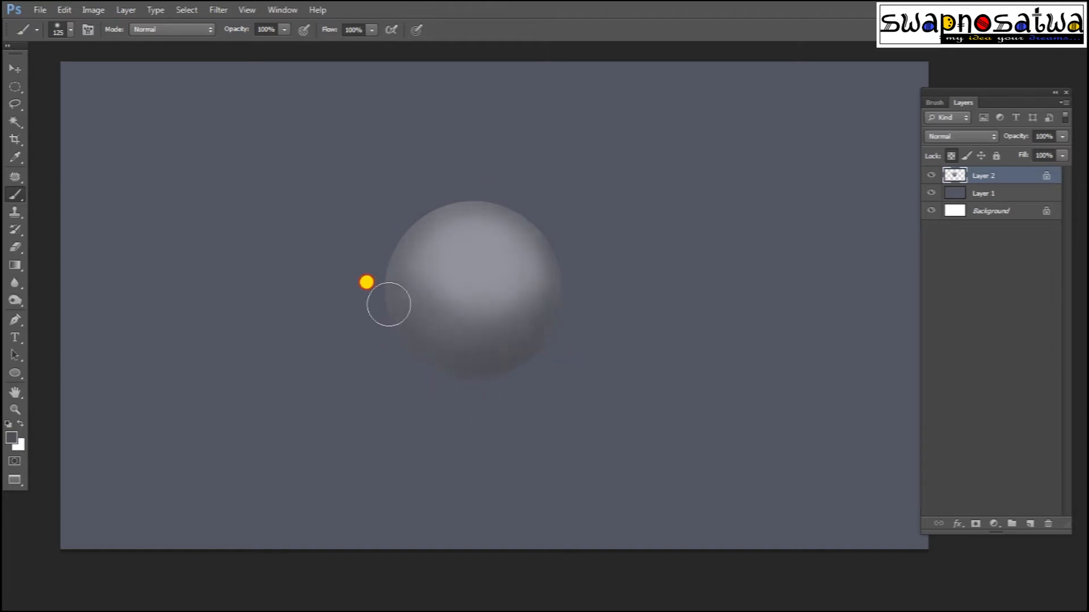
{"action": "left_click", "coordinate": [17, 437]}
{"action": "left_click", "coordinate": [598, 485]}
{"action": "left_click", "coordinate": [904, 357]}
{"action": "mouse_move", "coordinate": [415, 383]}
{"action": "left_mouse_down"}
{"action": "mouse_move", "coordinate": [554, 304]}
{"action": "mouse_move", "coordinate": [408, 389]}
{"action": "mouse_move", "coordinate": [406, 376]}
{"action": "mouse_move", "coordinate": [525, 365]}
{"action": "mouse_move", "coordinate": [368, 319]}
{"action": "mouse_move", "coordinate": [480, 179]}
{"action": "mouse_move", "coordinate": [569, 349]}
{"action": "mouse_move", "coordinate": [545, 371]}
{"action": "left_mouse_up"}
Step: Soften the sphere's left-side shading and darken its edge further with sampled greys
{"action": "left_click", "coordinate": [419, 226], "text": "alt"}
{"action": "mouse_move", "coordinate": [437, 216]}
{"action": "left_mouse_down"}
{"action": "mouse_move", "coordinate": [444, 297]}
{"action": "mouse_move", "coordinate": [461, 314]}
{"action": "mouse_move", "coordinate": [427, 266]}
{"action": "left_mouse_up"}
{"action": "left_click", "coordinate": [442, 264], "text": "alt"}
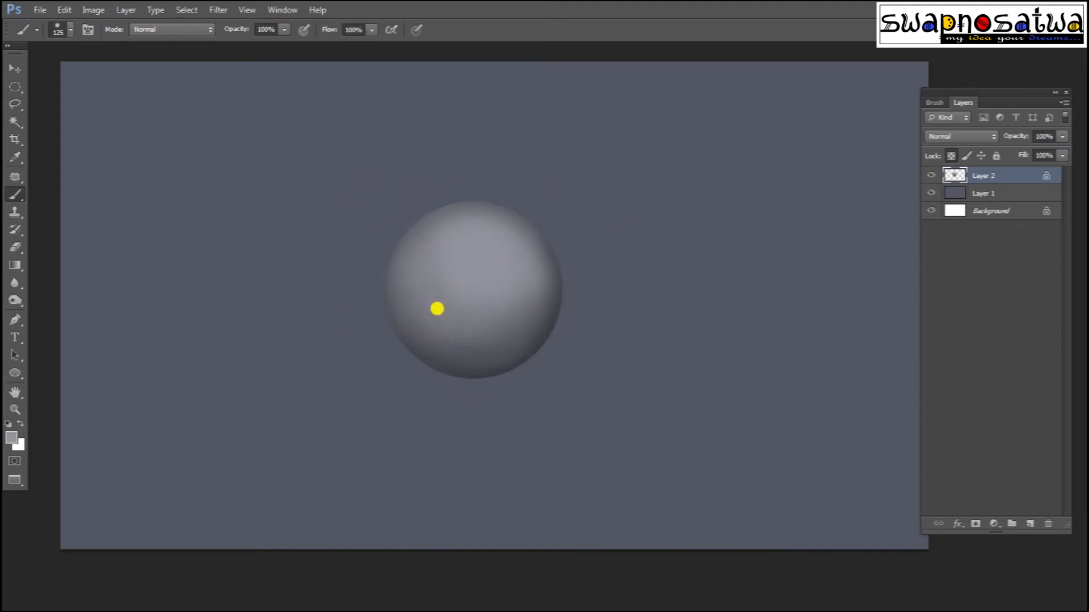
{"action": "left_click", "coordinate": [557, 255], "text": "alt"}
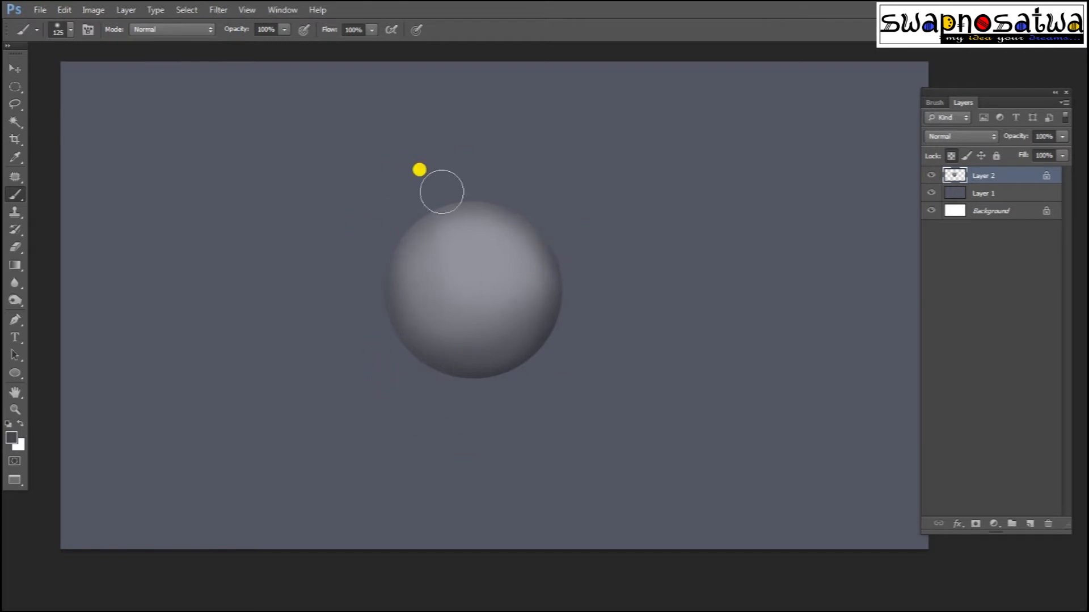
{"action": "left_click", "coordinate": [500, 370], "text": "alt"}
{"action": "left_click_drag", "start_coordinate": [374, 332], "coordinate": [469, 406]}
Step: Try a thin light line along the lower-left rim with a smaller brush, then undo it
{"action": "left_click", "coordinate": [483, 271], "text": "alt"}
{"action": "key", "text": "bracketleft"}
{"action": "key", "text": "bracketleft"}
{"action": "key", "text": "bracketleft"}
{"action": "key", "text": "bracketleft"}
{"action": "key", "text": "bracketleft"}
{"action": "key", "text": "bracketleft"}
{"action": "key", "text": "bracketleft"}
{"action": "key", "text": "bracketleft"}
{"action": "mouse_move", "coordinate": [408, 360]}
{"action": "left_mouse_down"}
{"action": "mouse_move", "coordinate": [419, 398]}
{"action": "mouse_move", "coordinate": [530, 372]}
{"action": "left_mouse_up"}
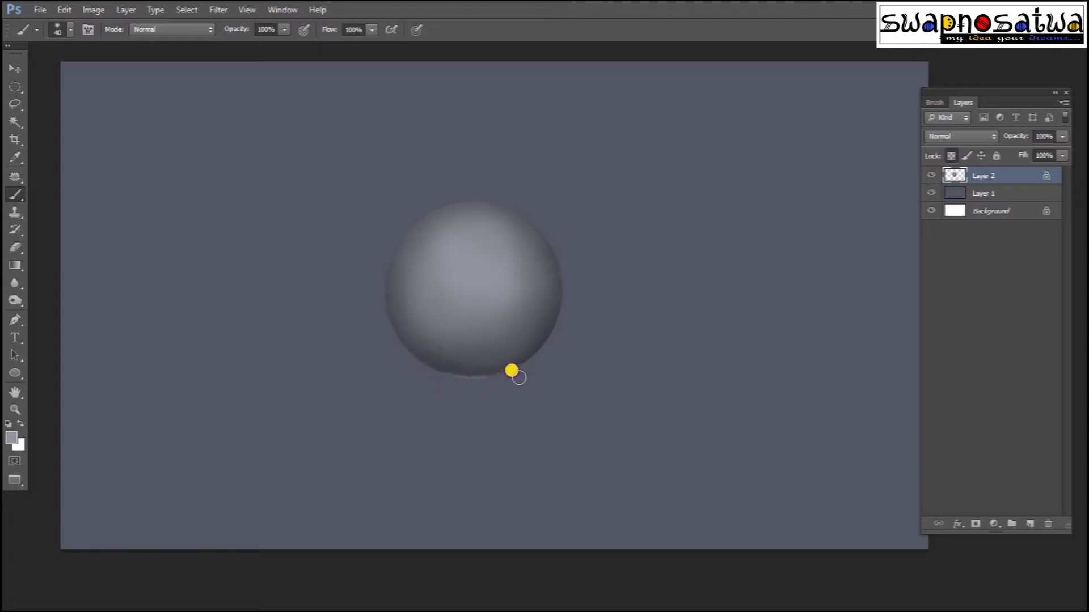
{"action": "key", "text": "ctrl+z"}
Step: Paint a light rim along the sphere's lower-left and lower-right edges, darkening the lower-right rim
{"action": "mouse_move", "coordinate": [411, 368]}
{"action": "left_mouse_down"}
{"action": "mouse_move", "coordinate": [462, 385]}
{"action": "mouse_move", "coordinate": [528, 325]}
{"action": "left_mouse_up"}
{"action": "left_click", "coordinate": [503, 357], "text": "ctrl"}
{"action": "left_click_drag", "start_coordinate": [449, 359], "coordinate": [576, 331]}
{"action": "left_click_drag", "start_coordinate": [391, 343], "coordinate": [491, 355]}
{"action": "left_click", "coordinate": [572, 307], "text": "alt"}
{"action": "left_click_drag", "start_coordinate": [559, 327], "coordinate": [589, 307]}
{"action": "left_click", "coordinate": [491, 216], "text": "alt"}
{"action": "left_click_drag", "start_coordinate": [420, 340], "coordinate": [516, 346]}
Step: Paint a lighter grey highlight on the sphere's upper-left edge
{"action": "mouse_move", "coordinate": [479, 216]}
{"action": "left_mouse_down"}
{"action": "mouse_move", "coordinate": [527, 339]}
{"action": "mouse_move", "coordinate": [414, 285]}
{"action": "left_mouse_up"}
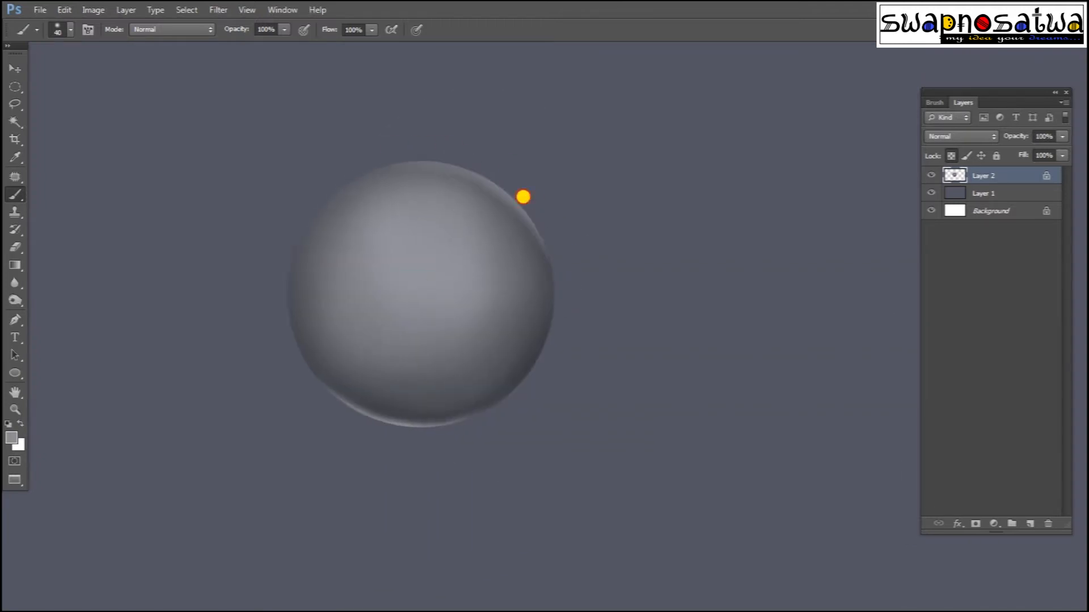
{"action": "left_click_drag", "start_coordinate": [442, 267], "coordinate": [560, 262]}
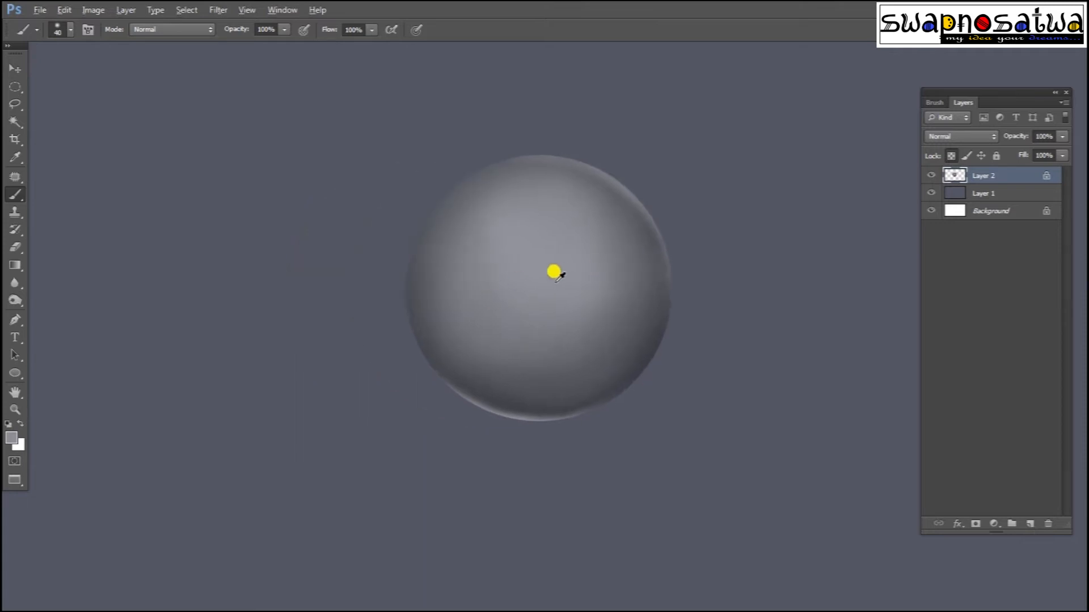
{"action": "left_click", "coordinate": [11, 440]}
{"action": "left_click", "coordinate": [589, 391]}
{"action": "left_click", "coordinate": [871, 359]}
{"action": "mouse_move", "coordinate": [471, 203]}
{"action": "left_mouse_down"}
{"action": "mouse_move", "coordinate": [435, 318]}
{"action": "mouse_move", "coordinate": [437, 227]}
{"action": "mouse_move", "coordinate": [436, 299]}
{"action": "mouse_move", "coordinate": [473, 340]}
{"action": "mouse_move", "coordinate": [423, 291]}
{"action": "mouse_move", "coordinate": [490, 174]}
{"action": "mouse_move", "coordinate": [454, 279]}
{"action": "left_mouse_up"}
{"action": "left_click", "coordinate": [488, 214], "text": "alt"}
Step: Darken the highlight's outer left edge, even the upper-left shading and darken the centre
{"action": "left_click", "coordinate": [460, 189], "text": "alt"}
{"action": "left_click", "coordinate": [421, 333], "text": "alt"}
{"action": "key", "text": "]"}
{"action": "key", "text": "]"}
{"action": "key", "text": "]"}
{"action": "key", "text": "]"}
{"action": "left_click_drag", "start_coordinate": [465, 174], "coordinate": [399, 292]}
{"action": "left_click", "coordinate": [516, 339], "text": "alt"}
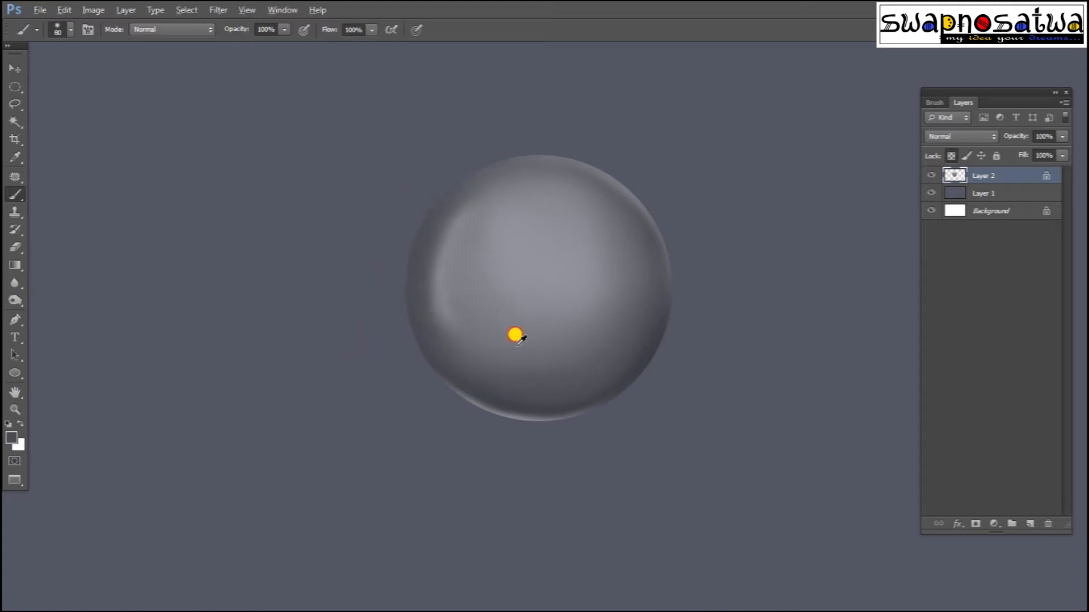
{"action": "key", "text": "]"}
{"action": "mouse_move", "coordinate": [479, 247]}
{"action": "left_mouse_down"}
{"action": "mouse_move", "coordinate": [545, 234]}
{"action": "mouse_move", "coordinate": [529, 317]}
{"action": "mouse_move", "coordinate": [487, 235]}
{"action": "mouse_move", "coordinate": [482, 322]}
{"action": "mouse_move", "coordinate": [522, 272]}
{"action": "mouse_move", "coordinate": [507, 326]}
{"action": "left_mouse_up"}
{"action": "left_click", "coordinate": [541, 386], "text": "alt"}
{"action": "mouse_move", "coordinate": [492, 229]}
{"action": "left_mouse_down"}
{"action": "mouse_move", "coordinate": [478, 311]}
{"action": "mouse_move", "coordinate": [508, 284]}
{"action": "mouse_move", "coordinate": [544, 306]}
{"action": "left_mouse_up"}
Step: Paint a bright light-grey highlight down the sphere's inner left edge with a smaller brush
{"action": "left_click", "coordinate": [12, 438]}
{"action": "left_click", "coordinate": [593, 411]}
{"action": "left_click", "coordinate": [591, 397]}
{"action": "left_click", "coordinate": [904, 355]}
{"action": "key", "text": "["}
{"action": "key", "text": "["}
{"action": "key", "text": "["}
{"action": "key", "text": "["}
{"action": "key", "text": "["}
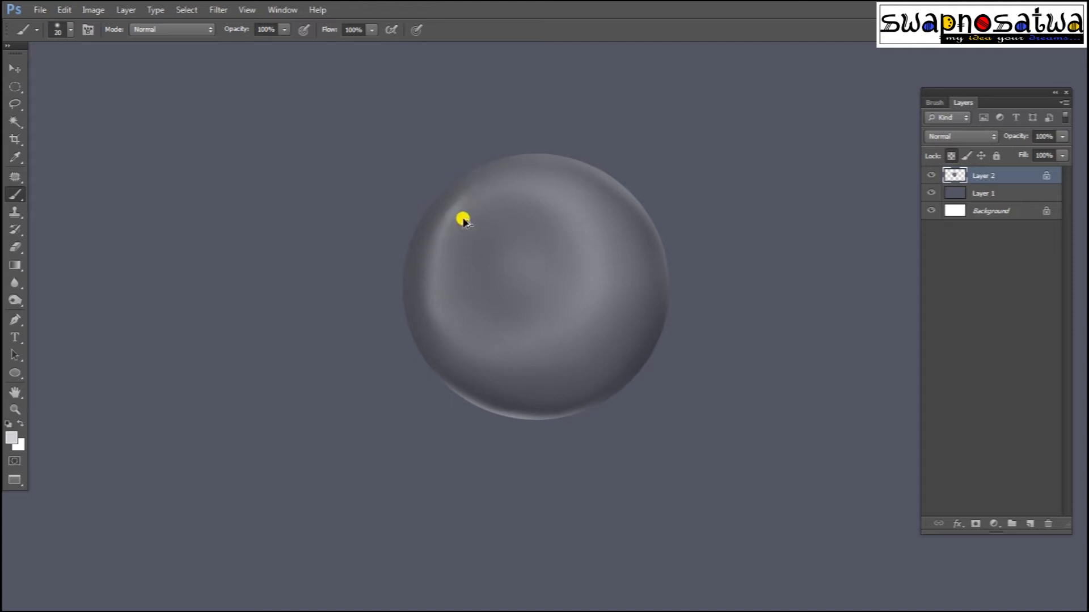
{"action": "left_click_drag", "start_coordinate": [440, 217], "coordinate": [432, 310]}
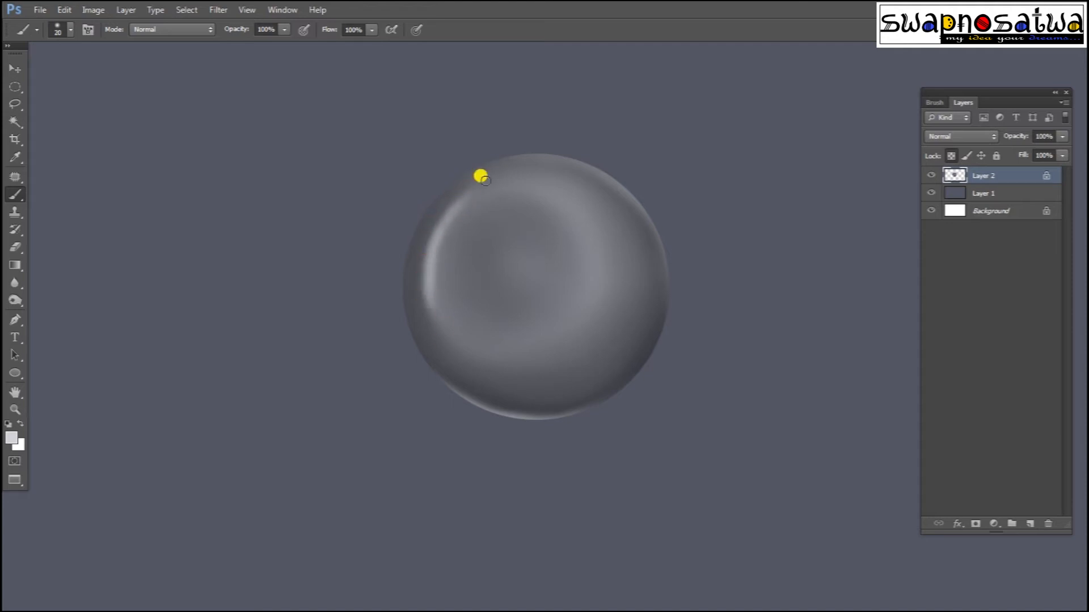
{"action": "key", "text": "bracketright"}
{"action": "key", "text": "bracketright"}
{"action": "key", "text": "bracketright"}
{"action": "key", "text": "bracketright"}
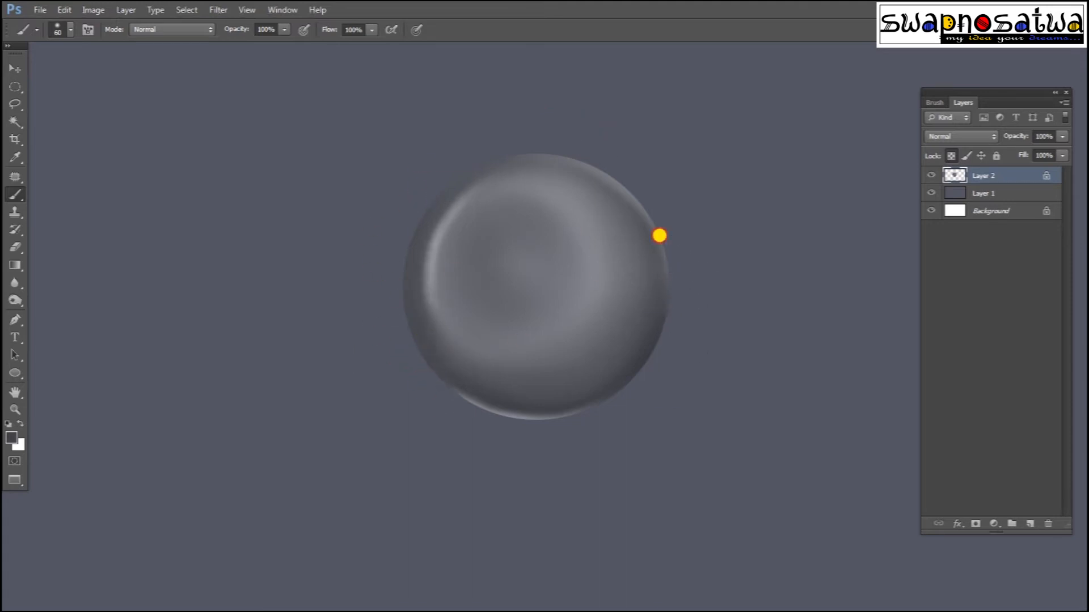
{"action": "left_click_drag", "start_coordinate": [522, 178], "coordinate": [520, 178]}
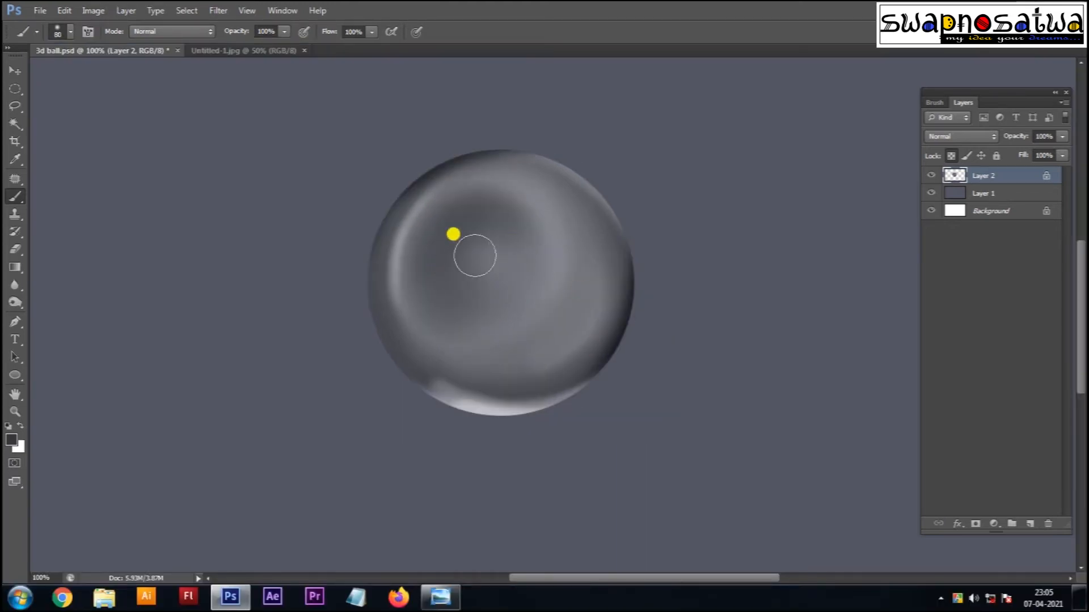
Step: Paint light grey bands along the upper-left rim and inside the right rim
{"action": "left_click", "coordinate": [477, 403], "text": "alt"}
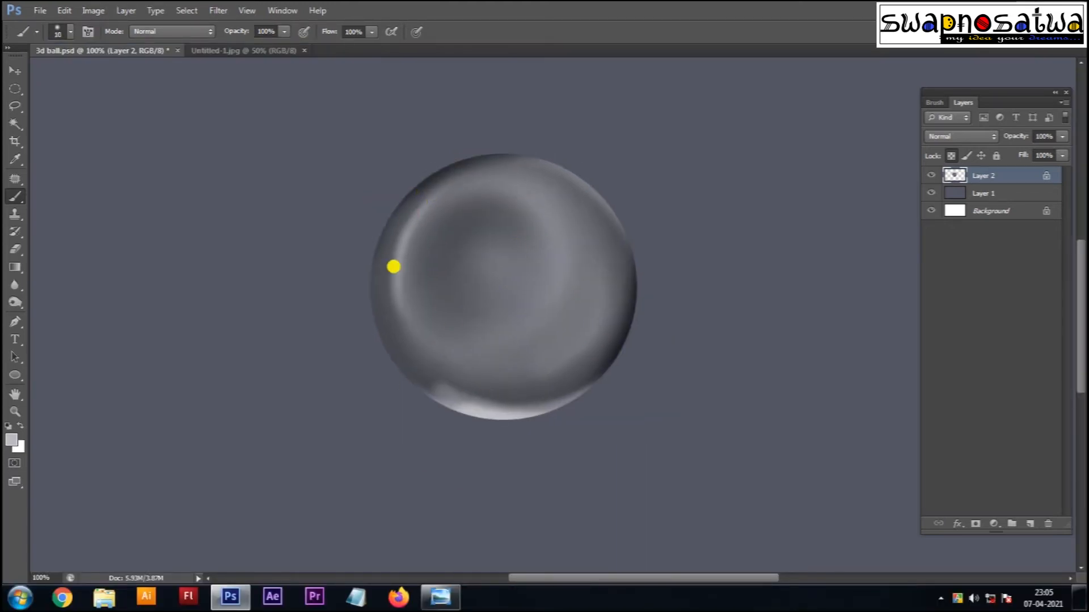
{"action": "left_click_drag", "start_coordinate": [394, 267], "coordinate": [418, 197]}
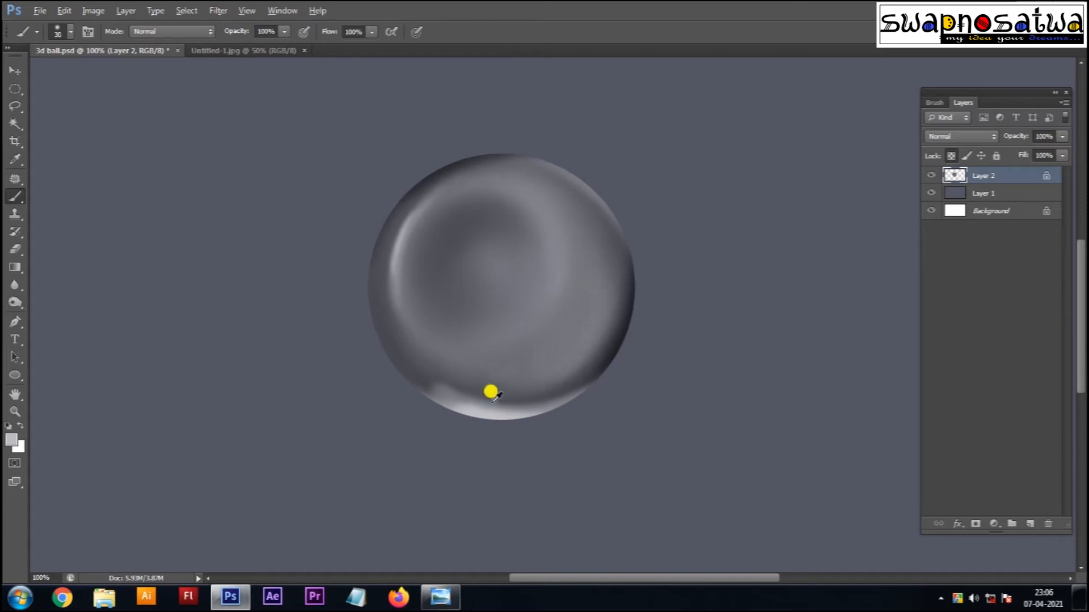
{"action": "key", "text": "]"}
{"action": "mouse_move", "coordinate": [599, 237]}
{"action": "left_mouse_down"}
{"action": "mouse_move", "coordinate": [592, 342]}
{"action": "mouse_move", "coordinate": [551, 376]}
{"action": "left_mouse_up"}
Step: Lighten the sphere's dark centre with a much larger brush and sampled grey
{"action": "left_click", "coordinate": [553, 342], "text": "alt"}
{"action": "left_click", "coordinate": [555, 237], "text": "alt"}
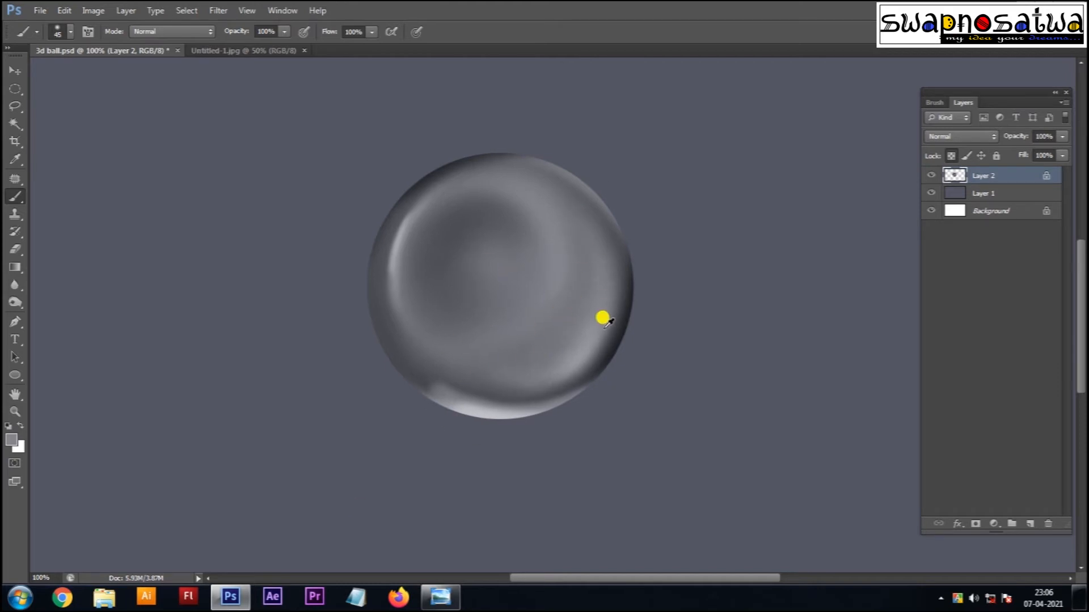
{"action": "key", "text": "]"}
{"action": "key", "text": "]"}
{"action": "key", "text": "]"}
{"action": "key", "text": "]"}
{"action": "key", "text": "]"}
{"action": "key", "text": "]"}
{"action": "key", "text": "]"}
{"action": "mouse_move", "coordinate": [490, 285]}
{"action": "left_mouse_down"}
{"action": "mouse_move", "coordinate": [502, 261]}
{"action": "mouse_move", "coordinate": [514, 263]}
{"action": "mouse_move", "coordinate": [469, 250]}
{"action": "mouse_move", "coordinate": [478, 268]}
{"action": "mouse_move", "coordinate": [531, 271]}
{"action": "mouse_move", "coordinate": [487, 306]}
{"action": "mouse_move", "coordinate": [544, 260]}
{"action": "mouse_move", "coordinate": [512, 330]}
{"action": "mouse_move", "coordinate": [478, 237]}
{"action": "left_mouse_up"}
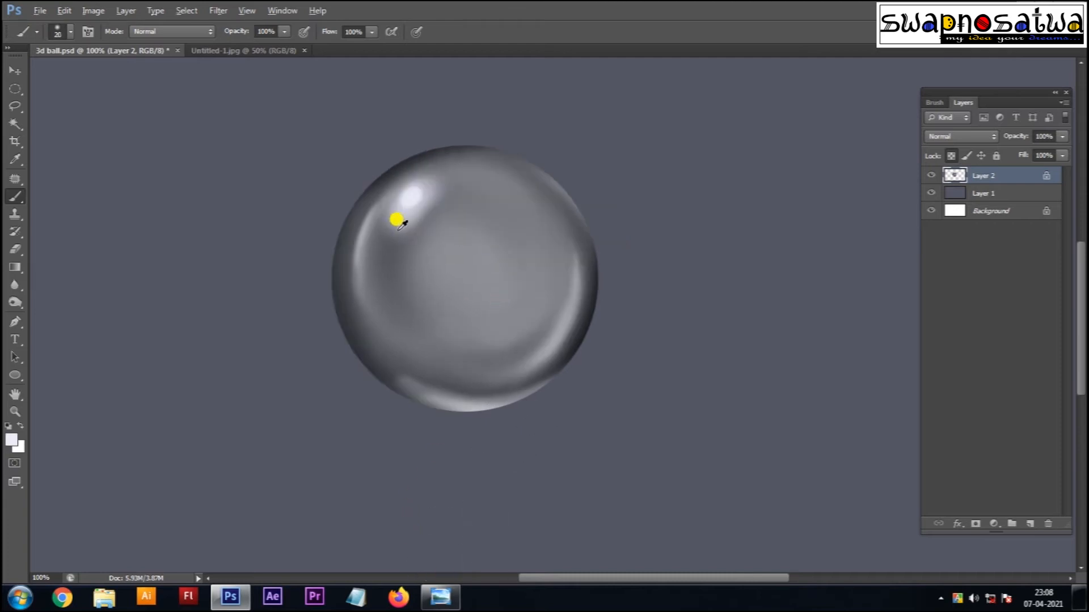
Step: Paint a light grey reflection on the sphere's upper right
{"action": "key", "text": "bracketright"}
{"action": "key", "text": "bracketright"}
{"action": "key", "text": "bracketright"}
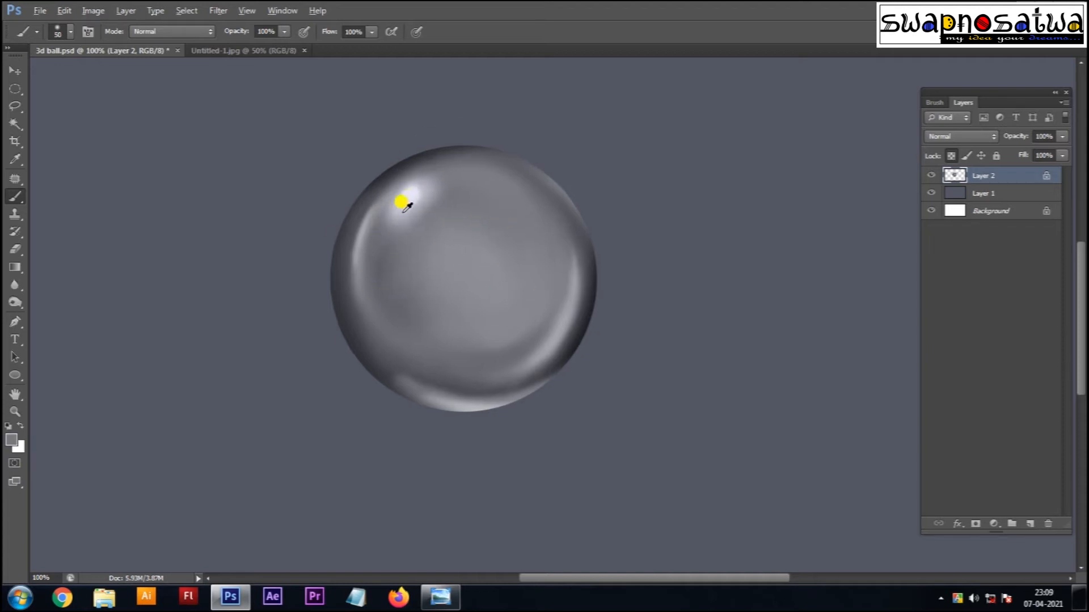
{"action": "left_click", "coordinate": [404, 209], "text": "alt"}
{"action": "mouse_move", "coordinate": [551, 220]}
{"action": "left_mouse_down"}
{"action": "mouse_move", "coordinate": [538, 210]}
{"action": "mouse_move", "coordinate": [562, 247]}
{"action": "left_mouse_up"}
{"action": "key", "text": "bracketleft"}
{"action": "key", "text": "bracketleft"}
{"action": "key", "text": "bracketleft"}
{"action": "key", "text": "bracketleft"}
Step: Dab near-white spots on the sphere, undoing the lower-right white spot
{"action": "left_click", "coordinate": [408, 197], "text": "alt"}
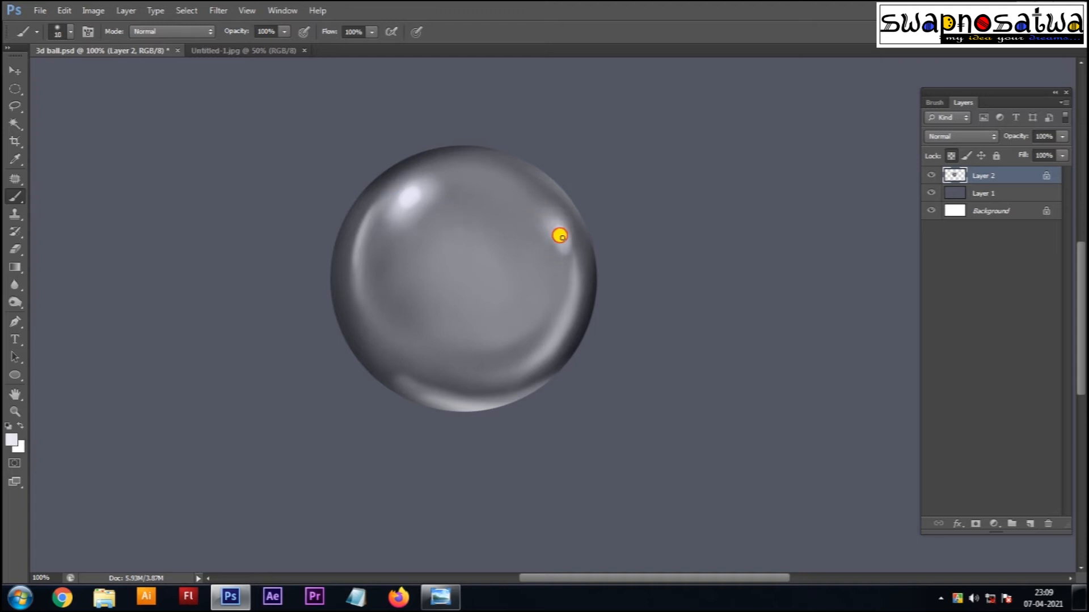
{"action": "left_click_drag", "start_coordinate": [413, 320], "coordinate": [407, 292]}
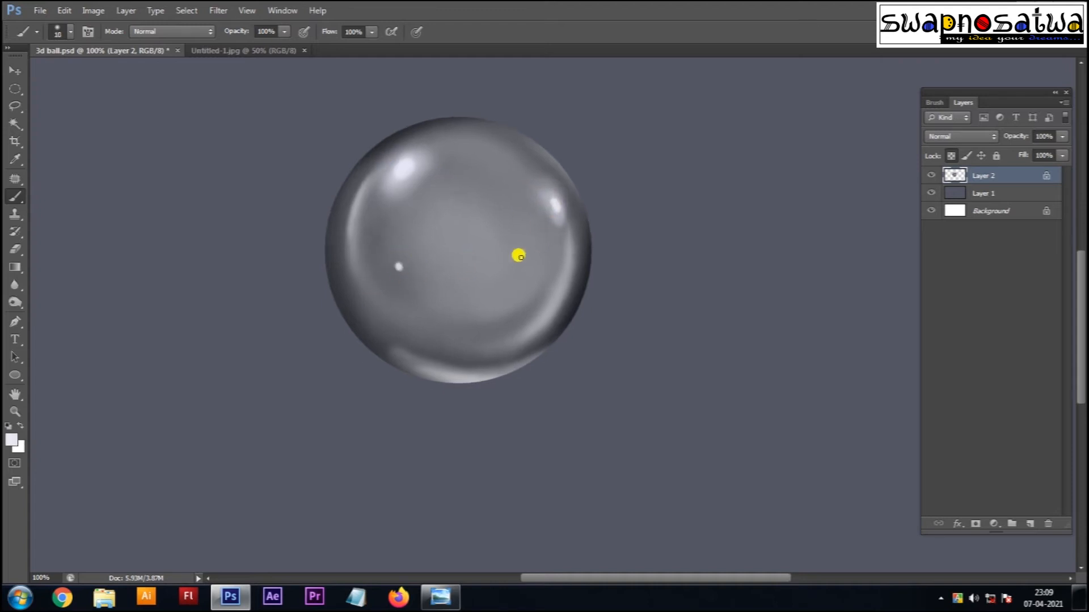
{"action": "left_click_drag", "start_coordinate": [506, 337], "coordinate": [475, 306]}
{"action": "left_click_drag", "start_coordinate": [426, 210], "coordinate": [432, 238]}
{"action": "key", "text": "ctrl+alt+z"}
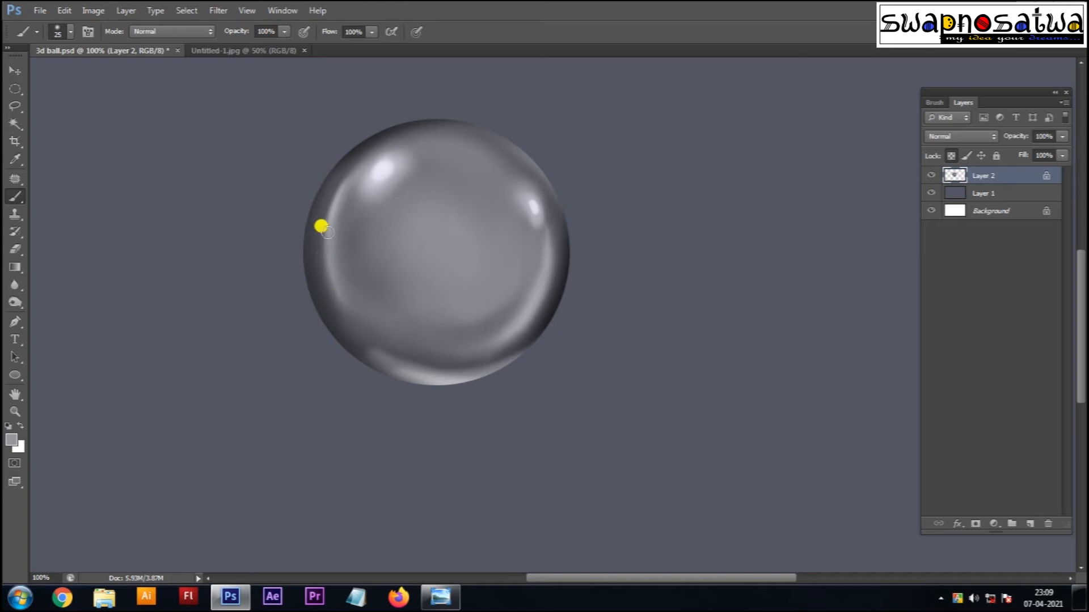
Step: Softly touch up the upper-right rim with a darker edge grey
{"action": "left_click", "coordinate": [315, 280], "text": "alt"}
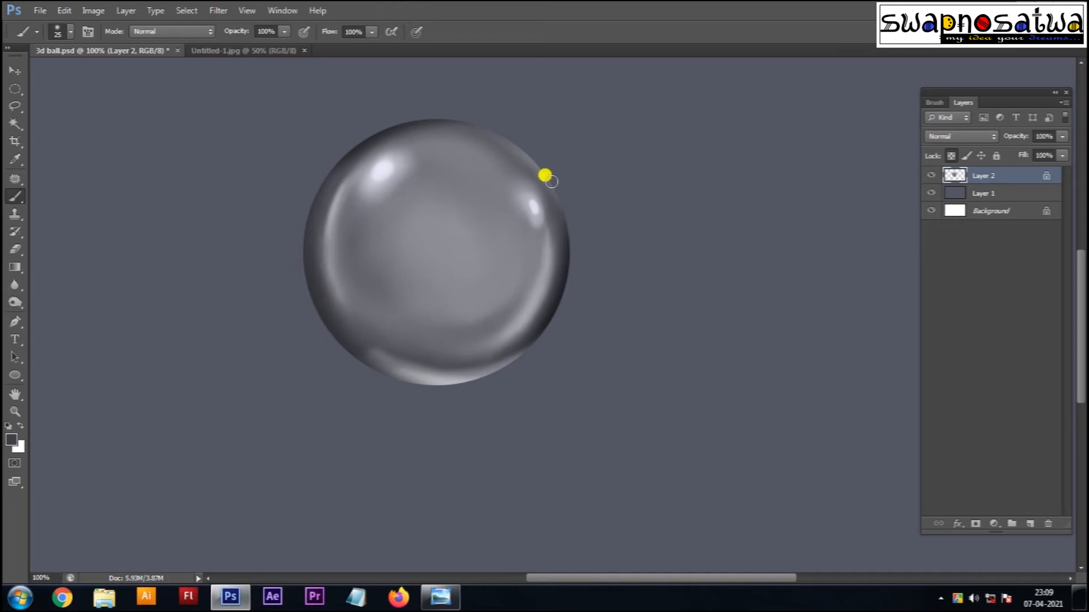
{"action": "left_click_drag", "start_coordinate": [536, 162], "coordinate": [478, 162]}
{"action": "mouse_move", "coordinate": [426, 123]}
{"action": "left_mouse_down"}
{"action": "mouse_move", "coordinate": [478, 163]}
{"action": "mouse_move", "coordinate": [608, 177]}
{"action": "left_mouse_up"}
Step: Try lightening the lower-right and left rims, then undo those strokes
{"action": "left_click", "coordinate": [451, 373], "text": "alt"}
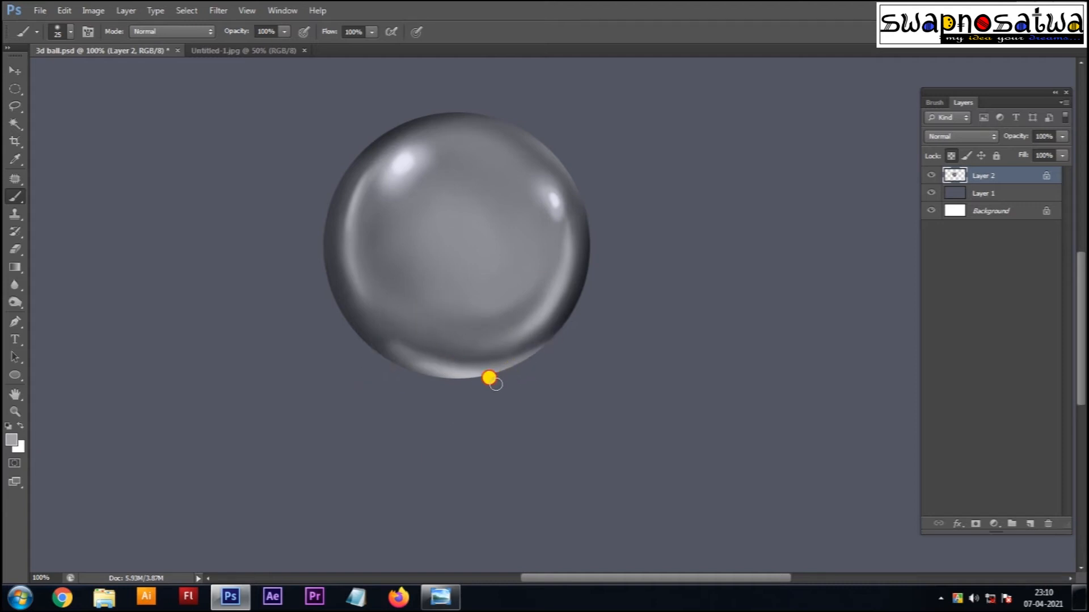
{"action": "left_click_drag", "start_coordinate": [518, 377], "coordinate": [578, 314]}
{"action": "left_click_drag", "start_coordinate": [360, 147], "coordinate": [308, 257]}
{"action": "mouse_move", "coordinate": [341, 215]}
{"action": "left_mouse_down"}
{"action": "mouse_move", "coordinate": [313, 193]}
{"action": "mouse_move", "coordinate": [303, 305]}
{"action": "left_mouse_up"}
{"action": "key", "text": "ctrl+z"}
{"action": "key", "text": "ctrl+z"}
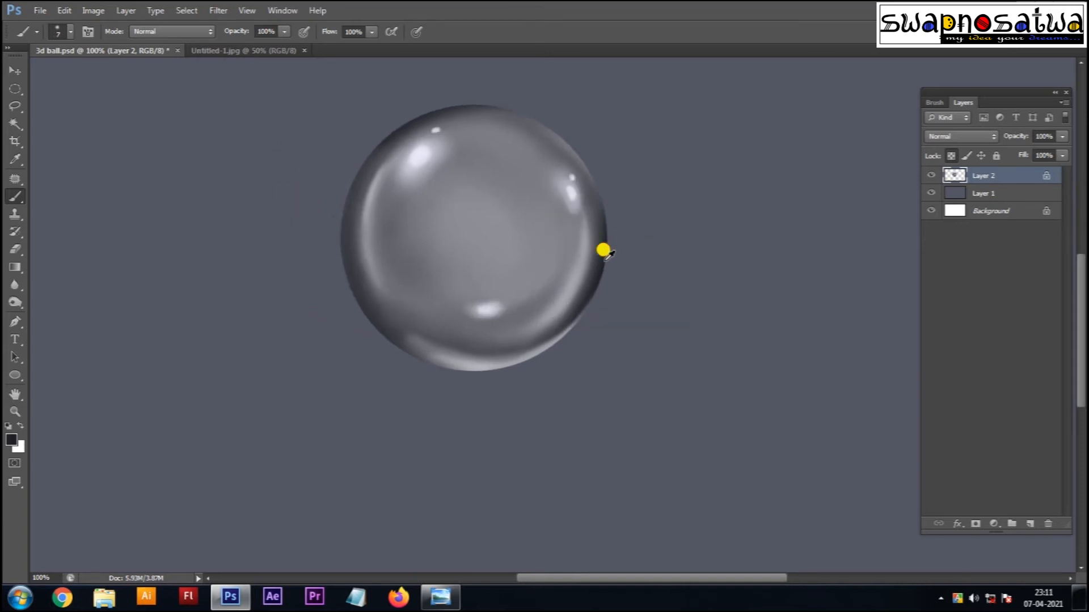
Step: Brighten the sphere's upper centre with light lavender, undoing the larger interior stroke
{"action": "left_click_drag", "start_coordinate": [566, 146], "coordinate": [590, 213]}
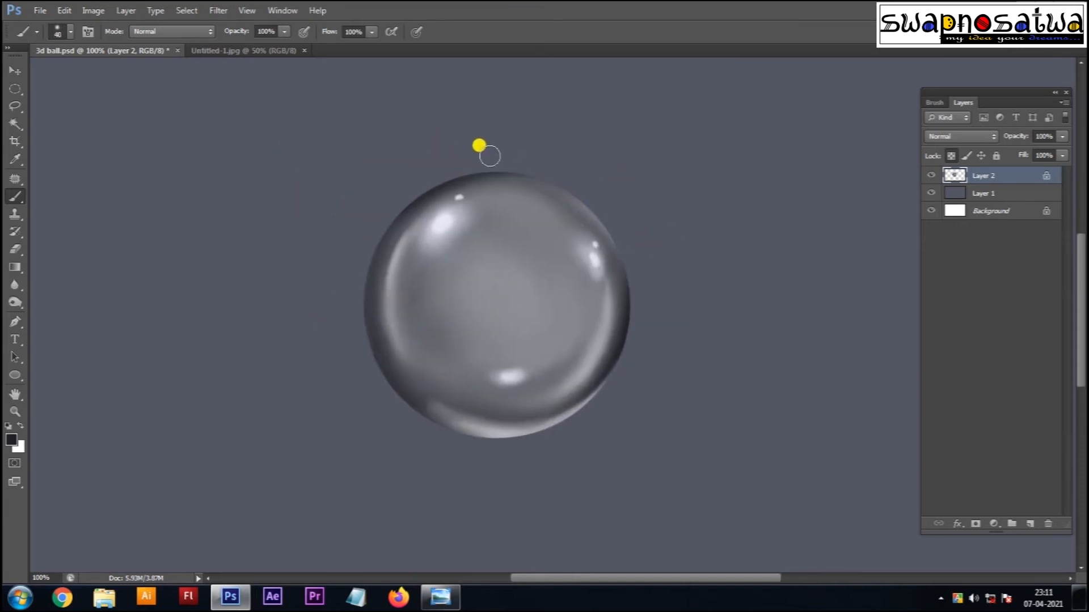
{"action": "key", "text": "bracketright"}
{"action": "key", "text": "bracketright"}
{"action": "left_click_drag", "start_coordinate": [545, 344], "coordinate": [576, 250]}
{"action": "left_click", "coordinate": [459, 144], "text": "alt"}
{"action": "key", "text": "bracketright"}
{"action": "key", "text": "bracketright"}
{"action": "key", "text": "bracketright"}
{"action": "key", "text": "bracketright"}
{"action": "key", "text": "bracketright"}
{"action": "left_click", "coordinate": [556, 181]}
{"action": "mouse_move", "coordinate": [562, 145]}
{"action": "left_mouse_down"}
{"action": "mouse_move", "coordinate": [576, 221]}
{"action": "mouse_move", "coordinate": [603, 194]}
{"action": "mouse_move", "coordinate": [595, 246]}
{"action": "mouse_move", "coordinate": [497, 281]}
{"action": "left_mouse_up"}
{"action": "key", "text": "ctrl+z"}
Step: Paint soft highlight strokes along the sphere's left, right and lower-right rim with a smaller brush
{"action": "left_click_drag", "start_coordinate": [631, 283], "coordinate": [616, 316]}
{"action": "left_click", "coordinate": [460, 164], "text": "alt"}
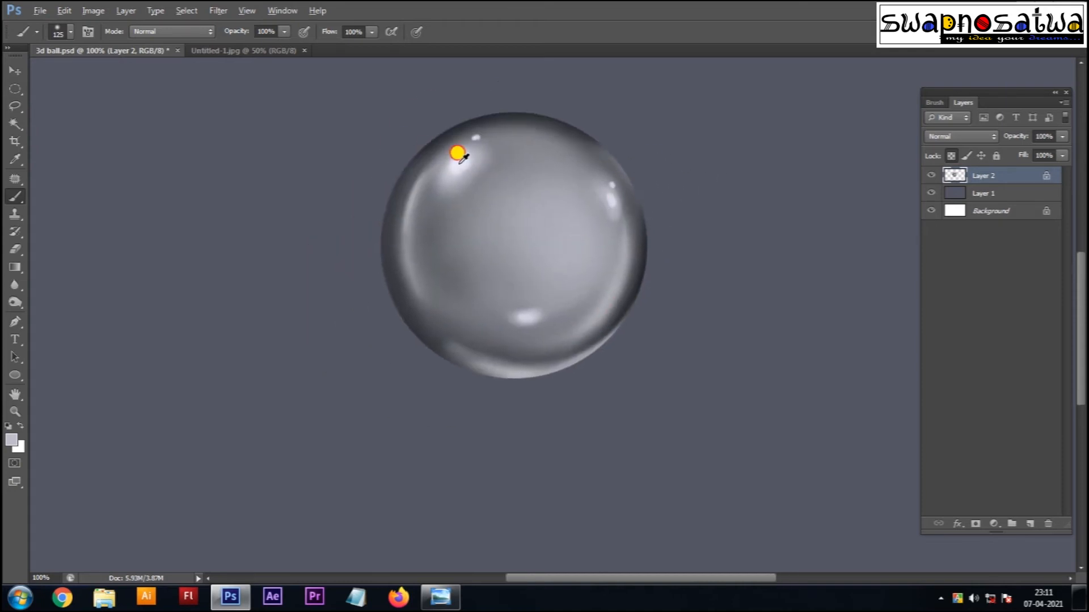
{"action": "key", "text": "bracketleft"}
{"action": "key", "text": "bracketleft"}
{"action": "key", "text": "bracketleft"}
{"action": "left_click_drag", "start_coordinate": [388, 234], "coordinate": [383, 294]}
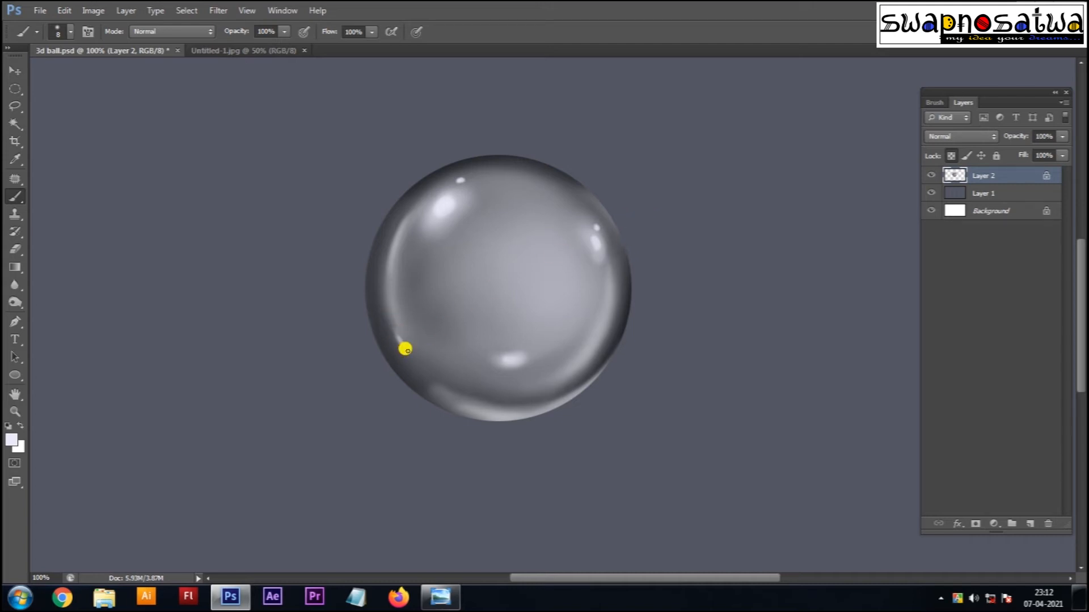
{"action": "left_click_drag", "start_coordinate": [586, 237], "coordinate": [563, 215]}
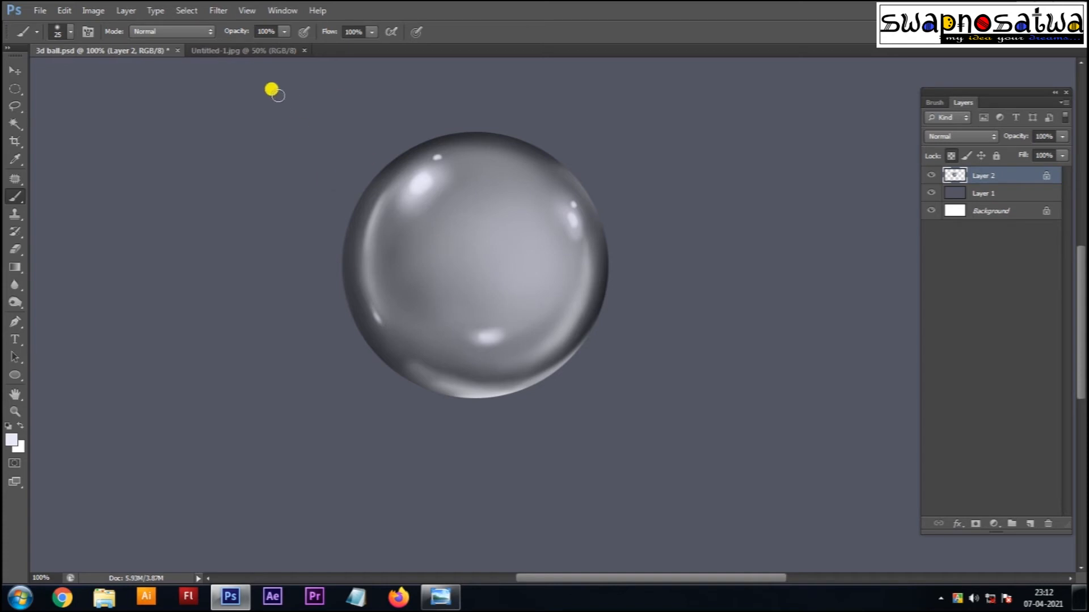
{"action": "left_click_drag", "start_coordinate": [588, 269], "coordinate": [586, 269]}
{"action": "mouse_move", "coordinate": [548, 330]}
{"action": "left_mouse_down"}
{"action": "mouse_move", "coordinate": [529, 343]}
{"action": "mouse_move", "coordinate": [573, 293]}
{"action": "left_mouse_up"}
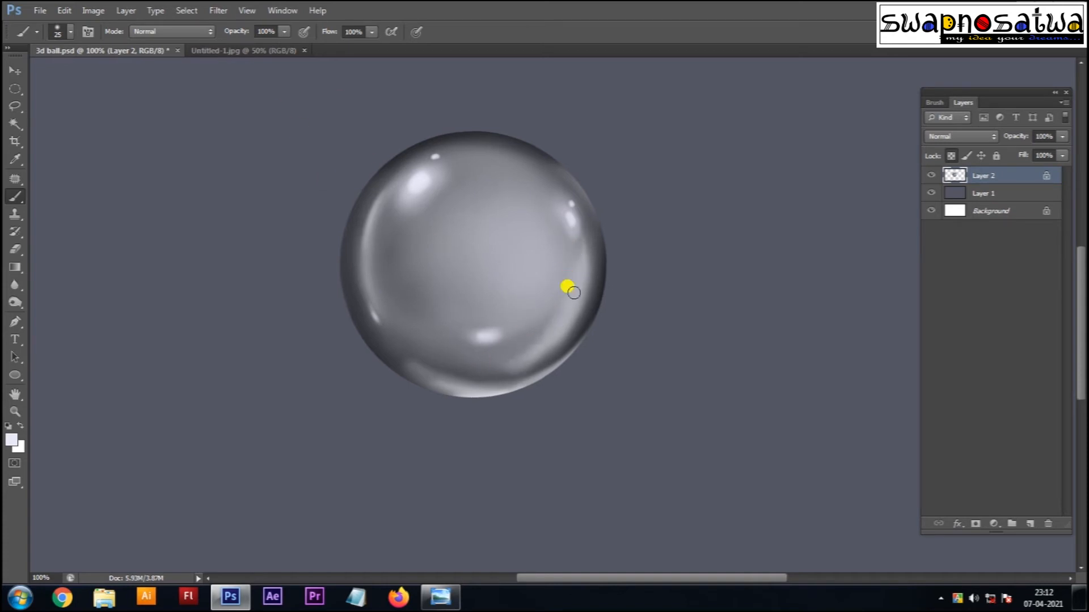
{"action": "left_click_drag", "start_coordinate": [557, 356], "coordinate": [574, 293]}
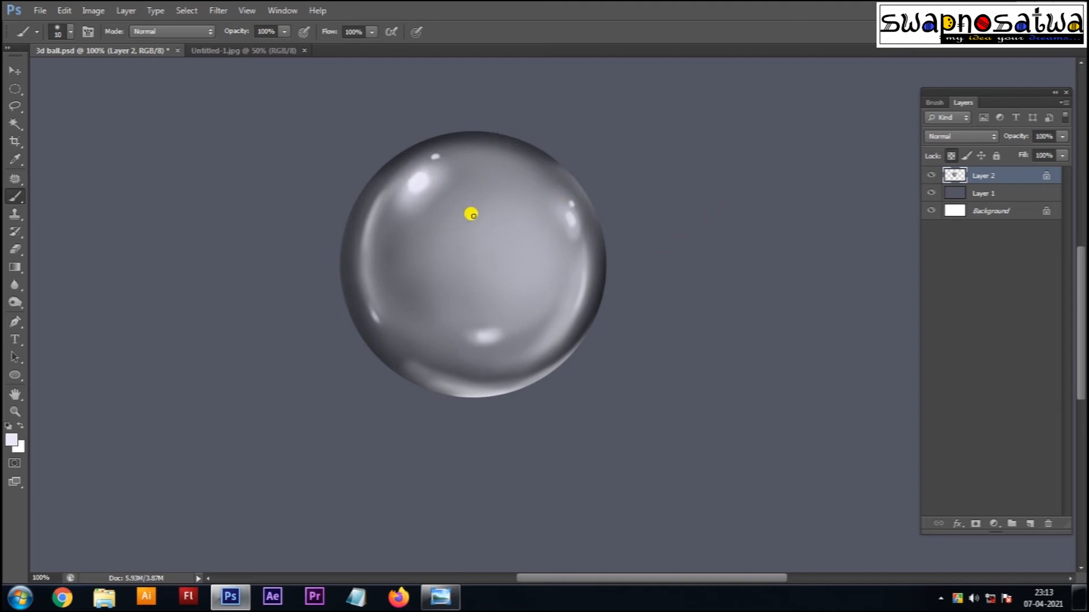
Step: Save the file, then switch to full-screen view and zoom out to the whole canvas
{"action": "left_click_drag", "start_coordinate": [490, 326], "coordinate": [510, 309]}
{"action": "key", "text": "ctrl+s"}
{"action": "left_click_drag", "start_coordinate": [593, 283], "coordinate": [571, 284]}
{"action": "left_click_drag", "start_coordinate": [680, 273], "coordinate": [626, 326]}
{"action": "key", "text": "ctrl+minus"}
{"action": "key", "text": "ctrl+minus"}
{"action": "key", "text": "ctrl+plus"}
{"action": "key", "text": "f"}
{"action": "key", "text": "ctrl+plus"}
{"action": "left_click_drag", "start_coordinate": [693, 279], "coordinate": [673, 229]}
{"action": "key", "text": "ctrl+minus"}
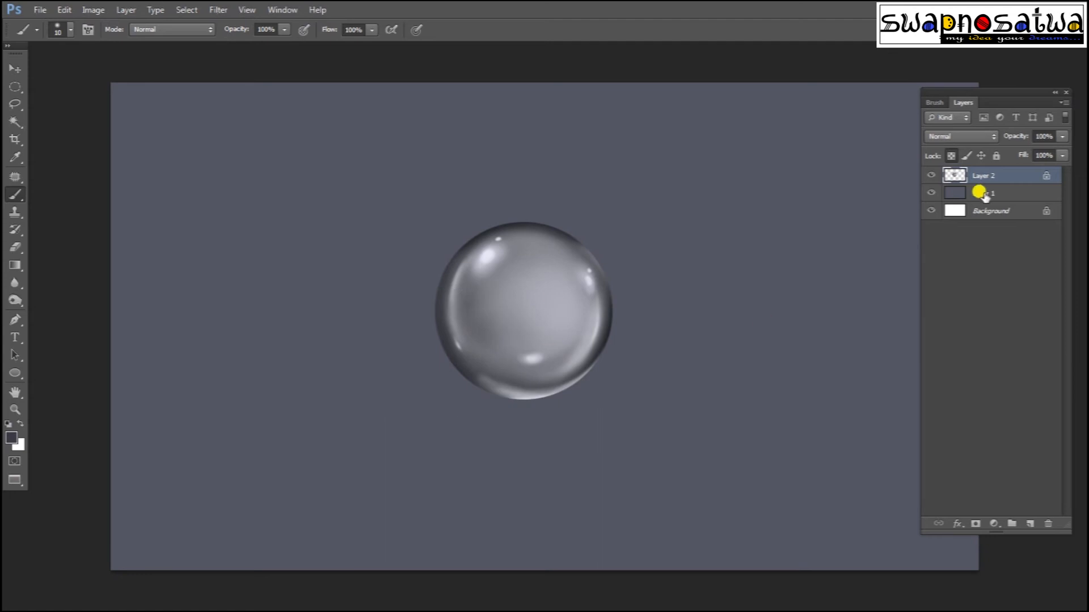
Step: On a new layer above Layer 1, paint a soft dark shadow rightward from under the sphere
{"action": "left_click", "coordinate": [984, 195]}
{"action": "key", "text": "ctrl+shift+alt+n"}
{"action": "left_click_drag", "start_coordinate": [501, 395], "coordinate": [652, 393]}
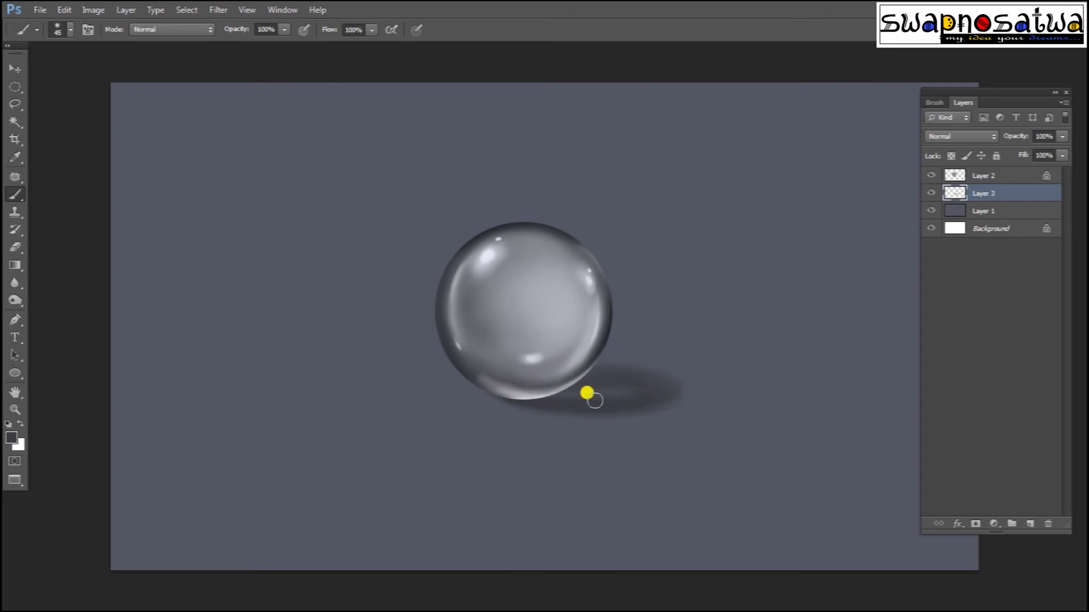
{"action": "left_click", "coordinate": [497, 377], "text": "alt"}
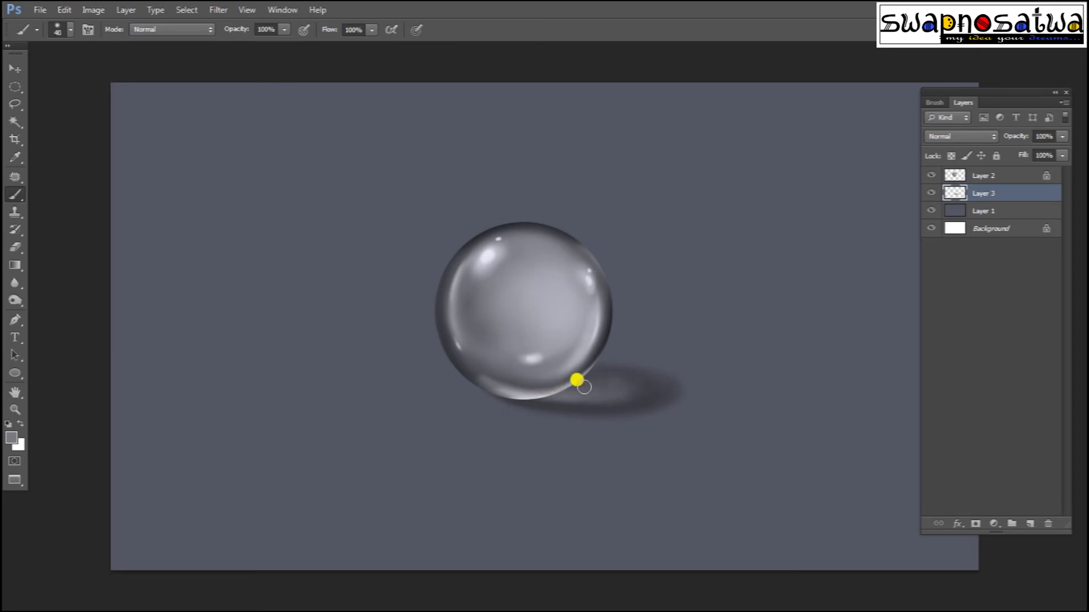
Step: Transform the shadow: narrow it under the sphere, rotate slightly and flatten it
{"action": "key", "text": "ctrl+t"}
{"action": "left_click_drag", "start_coordinate": [696, 391], "coordinate": [674, 391]}
{"action": "left_click_drag", "start_coordinate": [677, 398], "coordinate": [675, 392]}
{"action": "left_click_drag", "start_coordinate": [576, 351], "coordinate": [576, 366]}
{"action": "key", "text": "Return"}
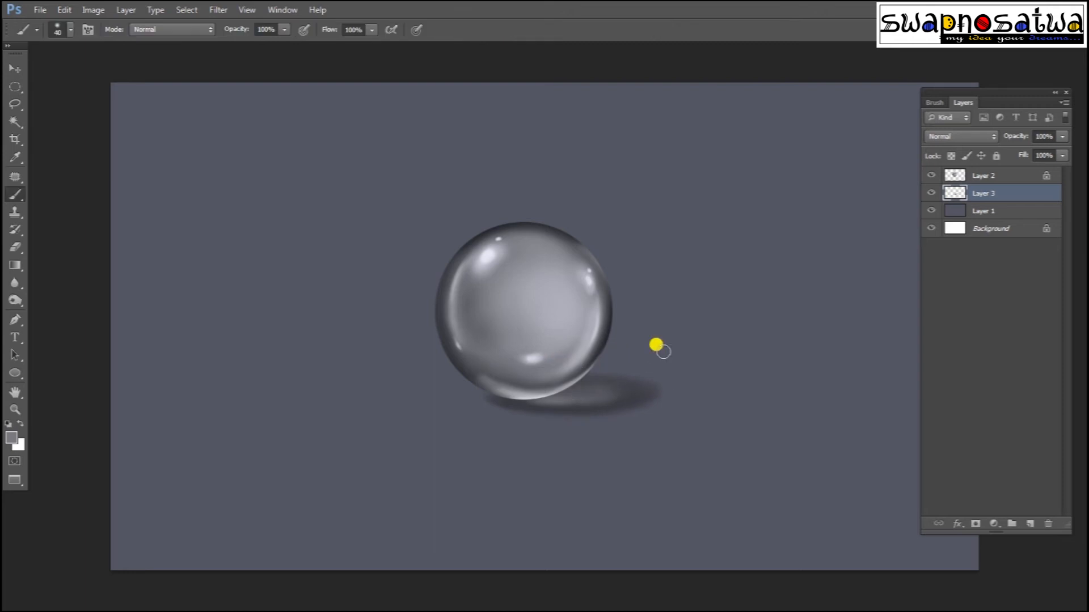
{"action": "key", "text": "v"}
Step: Flatten the shadow further, move it down-right and skew its top-left corner
{"action": "key", "text": "ctrl+t"}
{"action": "left_click_drag", "start_coordinate": [593, 418], "coordinate": [586, 408]}
{"action": "left_click_drag", "start_coordinate": [578, 361], "coordinate": [579, 371]}
{"action": "left_click_drag", "start_coordinate": [638, 396], "coordinate": [647, 404]}
{"action": "left_click_drag", "start_coordinate": [490, 390], "coordinate": [493, 386]}
{"action": "key", "text": "Return"}
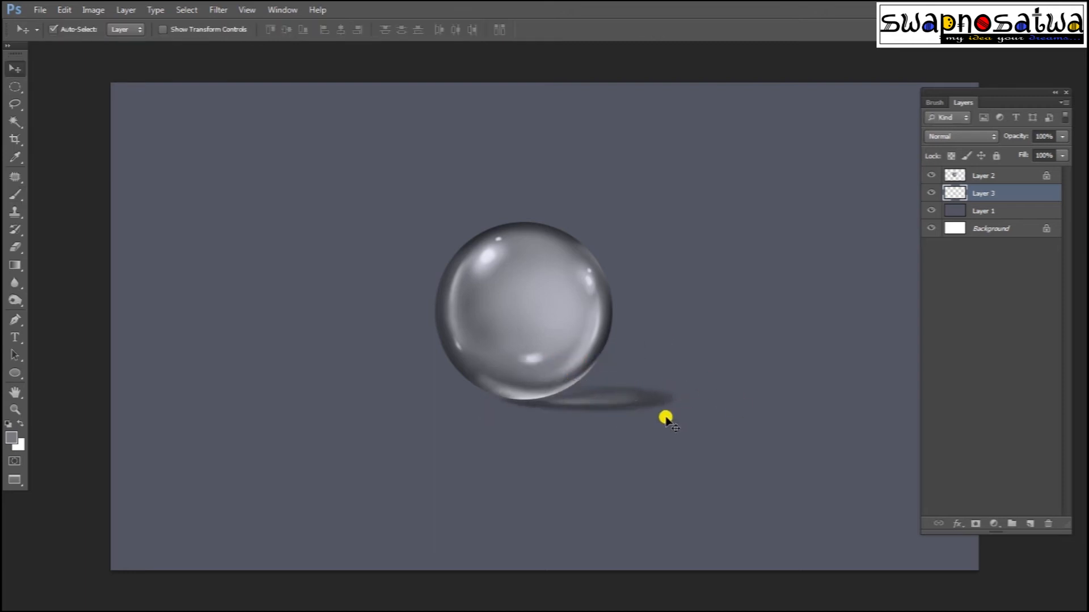
Step: Sample the colour at the sphere's bottom, then begin a slight rotate transform and cancel it
{"action": "key", "text": "i"}
{"action": "left_click", "coordinate": [528, 395]}
{"action": "key", "text": "b"}
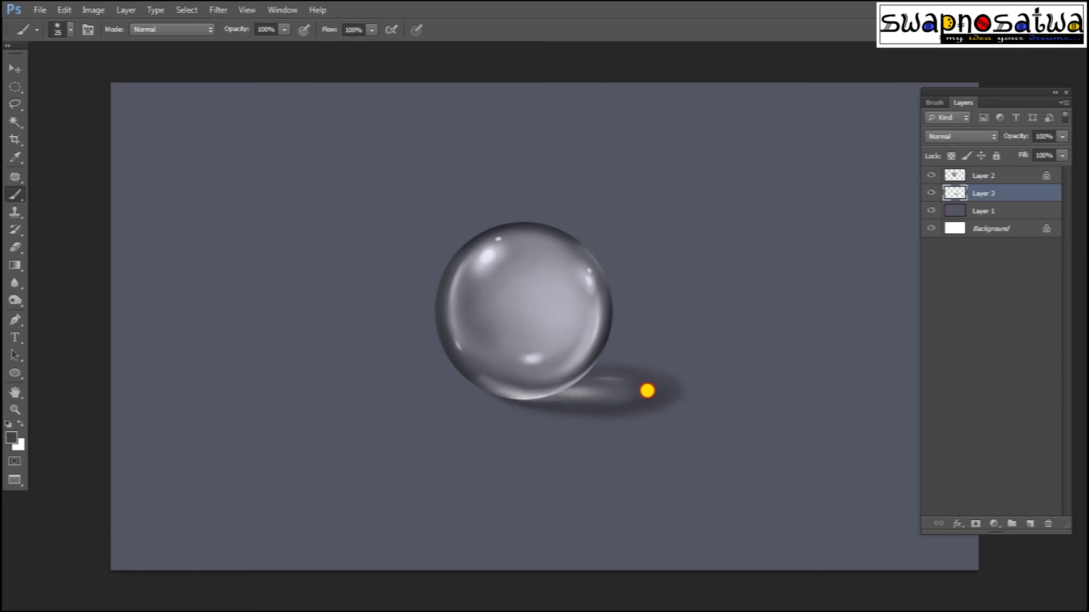
{"action": "key", "text": "v"}
{"action": "key", "text": "ctrl+bracketright"}
{"action": "key", "text": "ctrl+t"}
{"action": "left_click_drag", "start_coordinate": [708, 170], "coordinate": [756, 187]}
{"action": "key", "text": "Escape"}
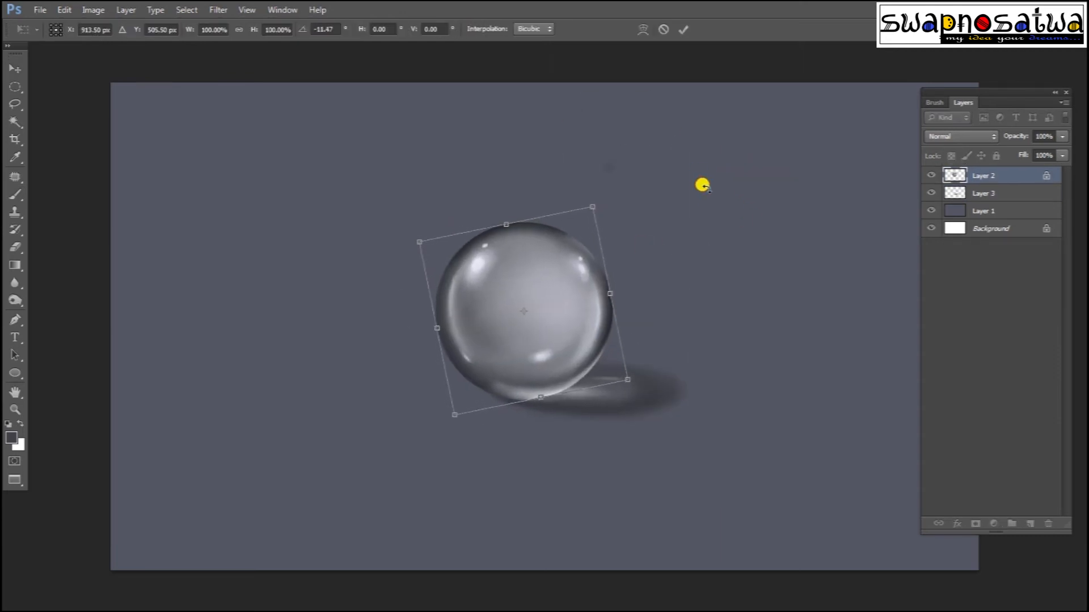
Step: Flatten the cast shadow with Free Transform, squashing it from the top and shifting it up-left
{"action": "key", "text": "Return"}
{"action": "key", "text": "l"}
{"action": "left_click_drag", "start_coordinate": [620, 175], "coordinate": [700, 261]}
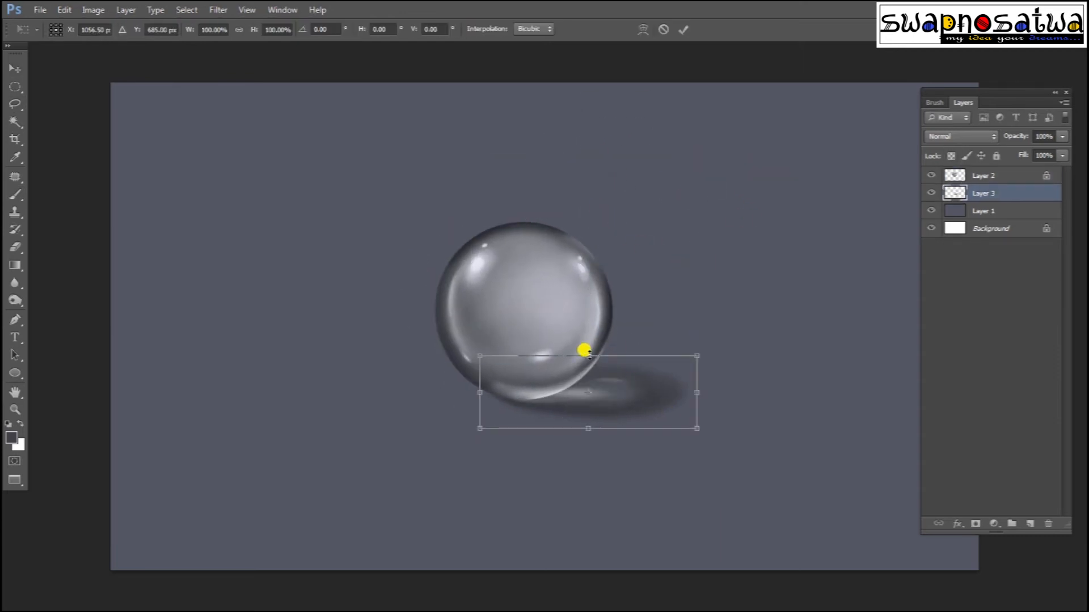
{"action": "left_click_drag", "start_coordinate": [588, 393], "coordinate": [535, 407]}
{"action": "left_click_drag", "start_coordinate": [588, 356], "coordinate": [578, 372]}
{"action": "left_click_drag", "start_coordinate": [601, 402], "coordinate": [595, 392]}
{"action": "key", "text": "Return"}
Step: Erase the shadow's lower edge with a smaller eraser
{"action": "key", "text": "e"}
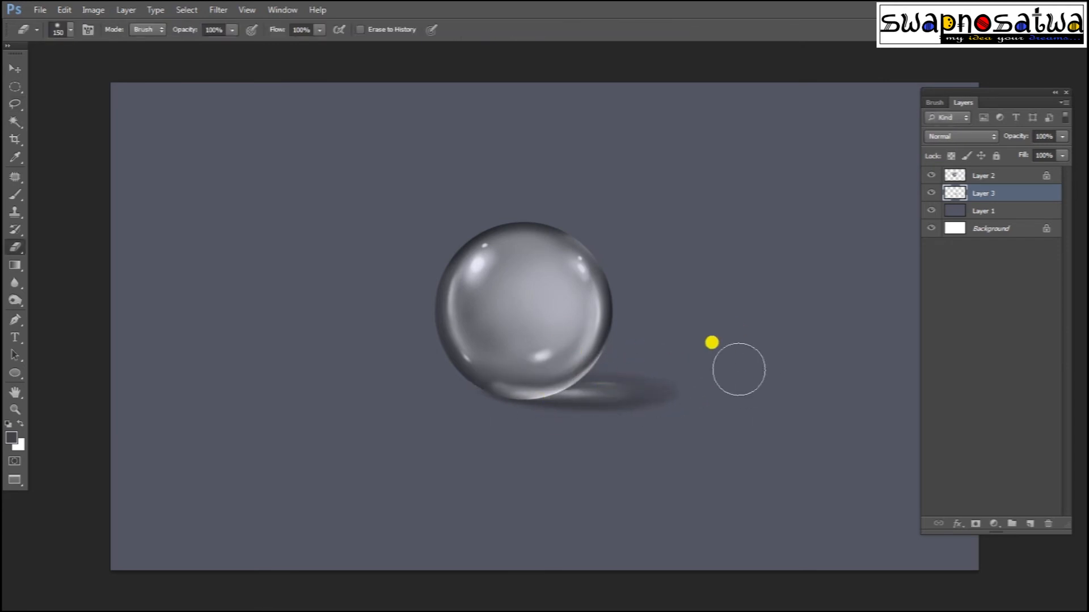
{"action": "key", "text": "bracketleft"}
{"action": "key", "text": "bracketleft"}
{"action": "key", "text": "bracketleft"}
{"action": "key", "text": "bracketleft"}
{"action": "key", "text": "bracketleft"}
{"action": "key", "text": "bracketleft"}
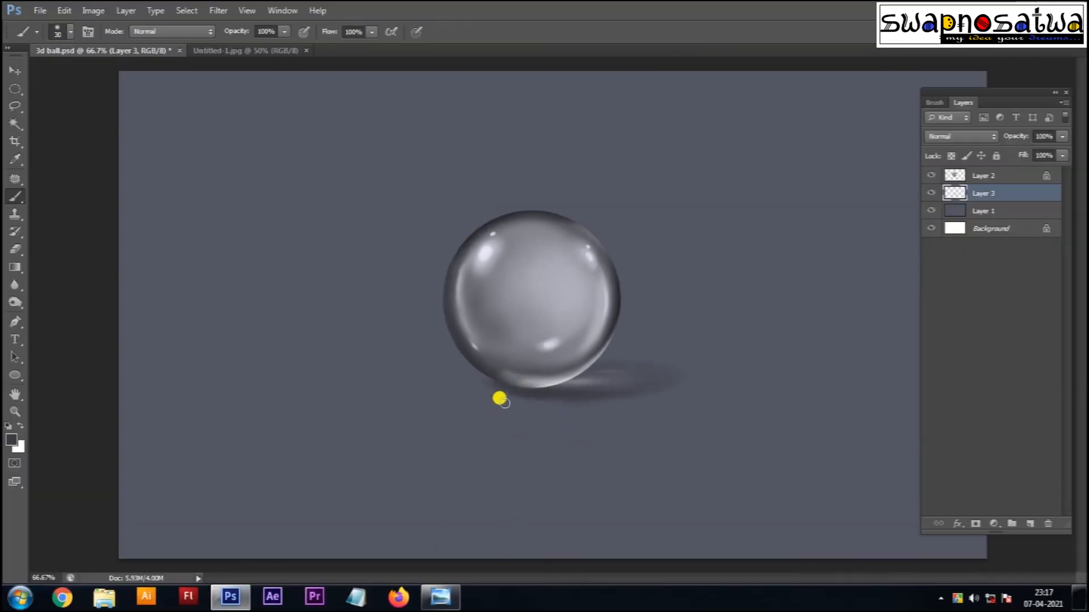
{"action": "key", "text": "e"}
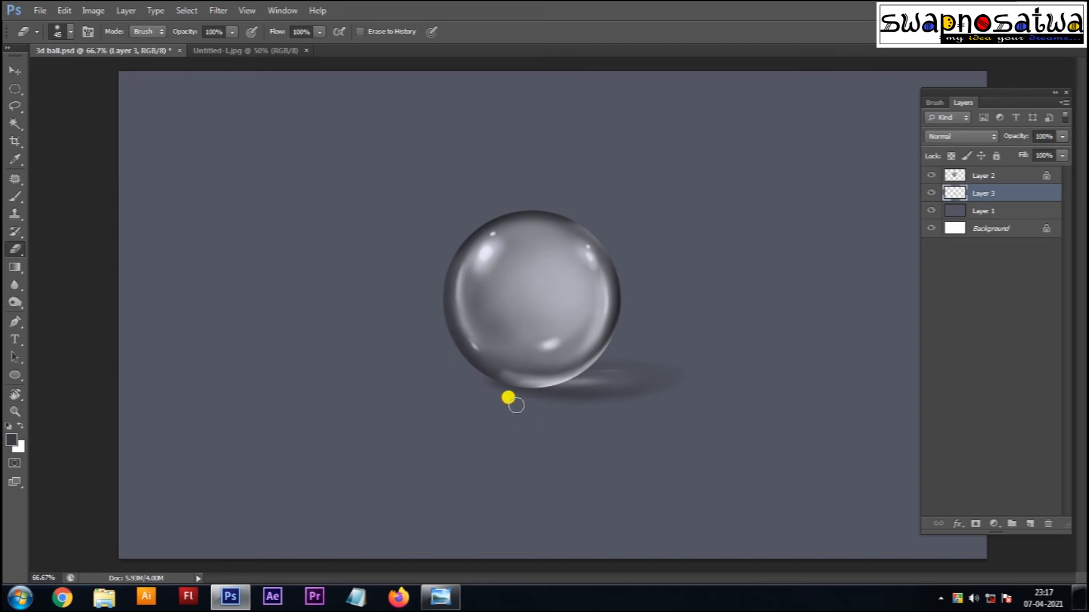
{"action": "key", "text": "ctrl+z"}
{"action": "left_click_drag", "start_coordinate": [621, 404], "coordinate": [652, 410]}
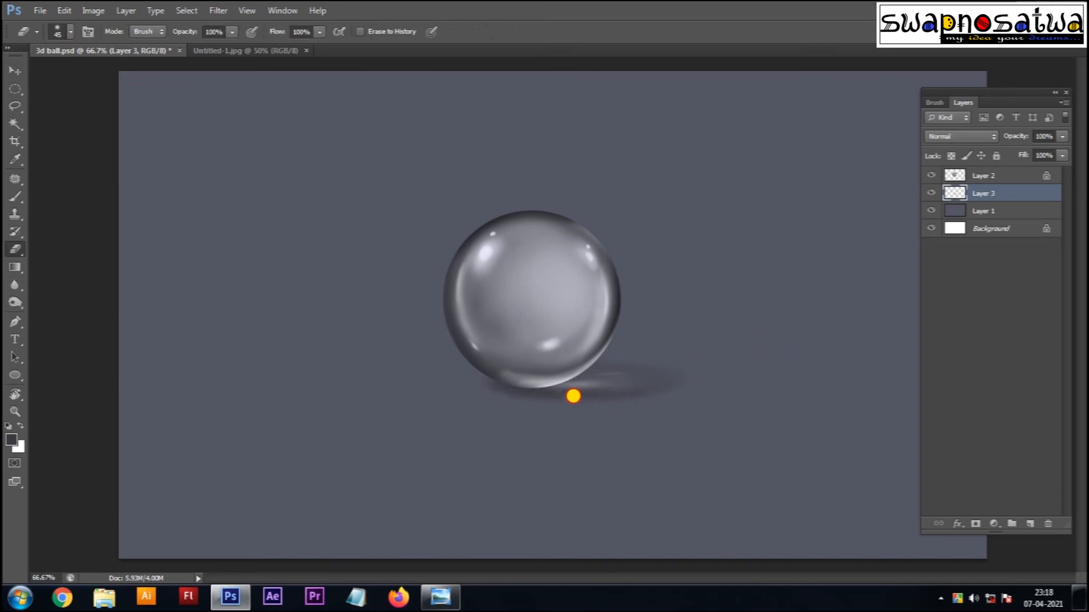
Step: Darken the shadow's midtones with Levels
{"action": "key", "text": "ctrl+l"}
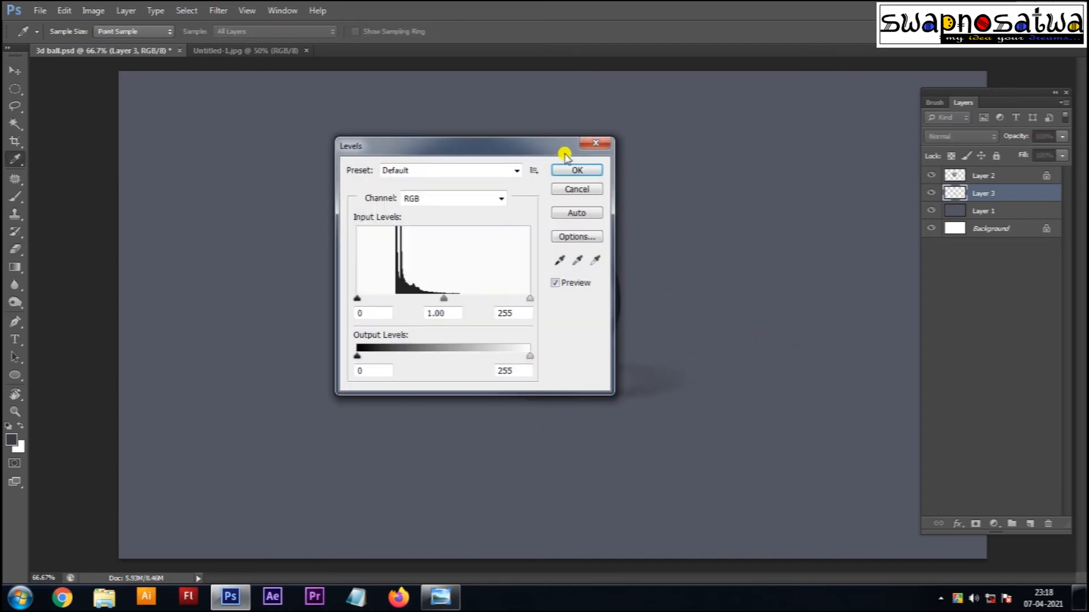
{"action": "left_click_drag", "start_coordinate": [511, 146], "coordinate": [891, 154]}
{"action": "mouse_move", "coordinate": [822, 307]}
{"action": "left_mouse_down"}
{"action": "mouse_move", "coordinate": [855, 311]}
{"action": "mouse_move", "coordinate": [832, 307]}
{"action": "left_mouse_up"}
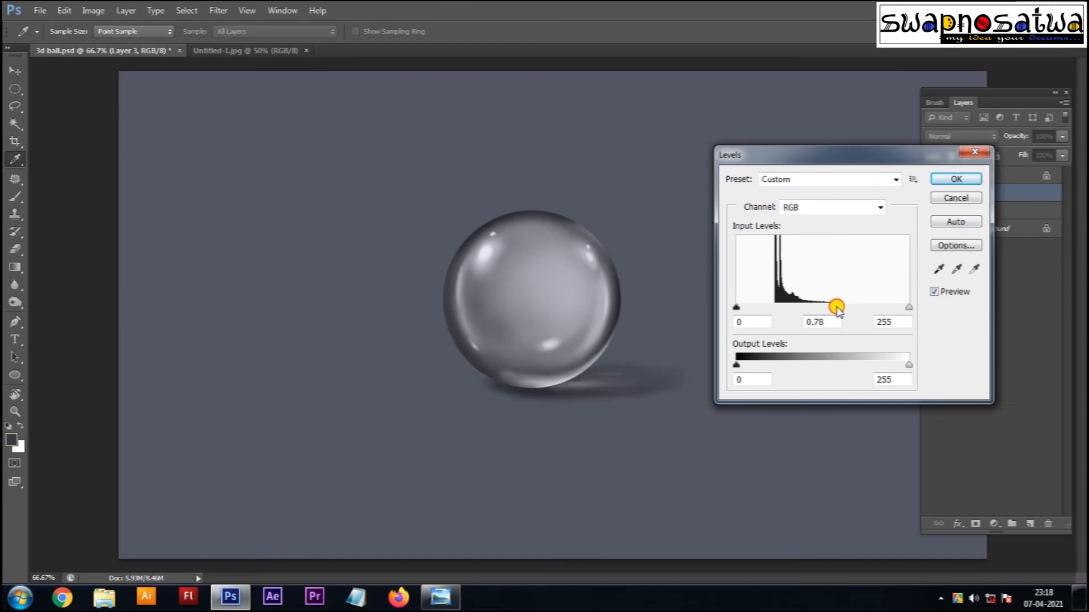
{"action": "key", "text": "Return"}
Step: Alt-drag a duplicate of the glass sphere to the lower left of the canvas
{"action": "key", "text": "ctrl+minus"}
{"action": "key", "text": "ctrl+plus"}
{"action": "key", "text": "v"}
{"action": "left_click_drag", "start_coordinate": [544, 309], "coordinate": [219, 413]}
{"action": "key", "text": "ctrl+t"}
Step: Shrink the copied sphere and tint it red with Color Balance
{"action": "left_click_drag", "start_coordinate": [303, 324], "coordinate": [278, 377]}
{"action": "key", "text": "Return"}
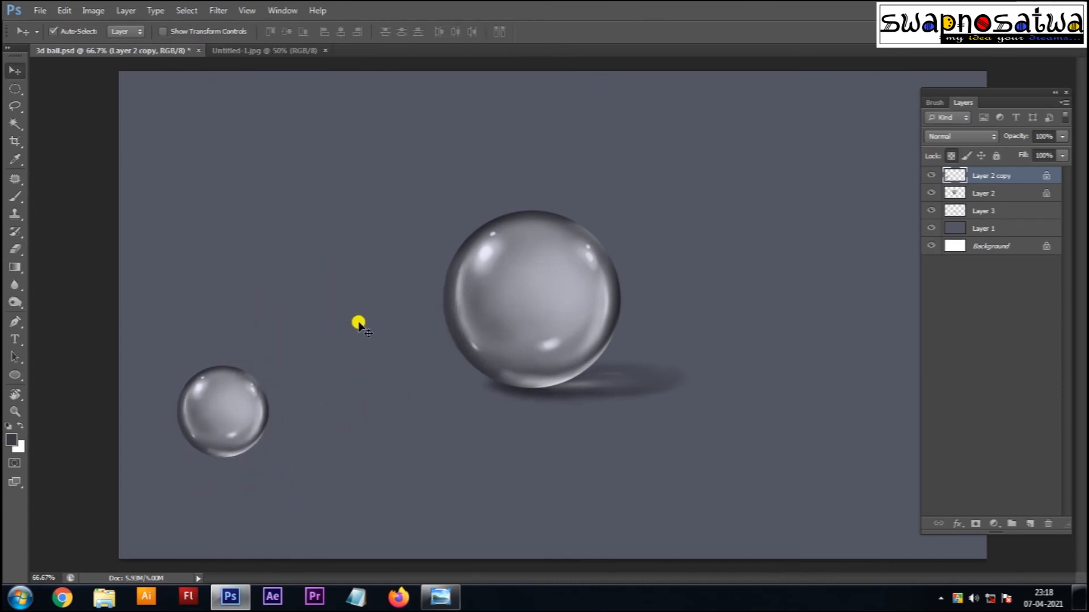
{"action": "key", "text": "ctrl+b"}
{"action": "left_click_drag", "start_coordinate": [704, 210], "coordinate": [786, 213]}
{"action": "left_click", "coordinate": [855, 174]}
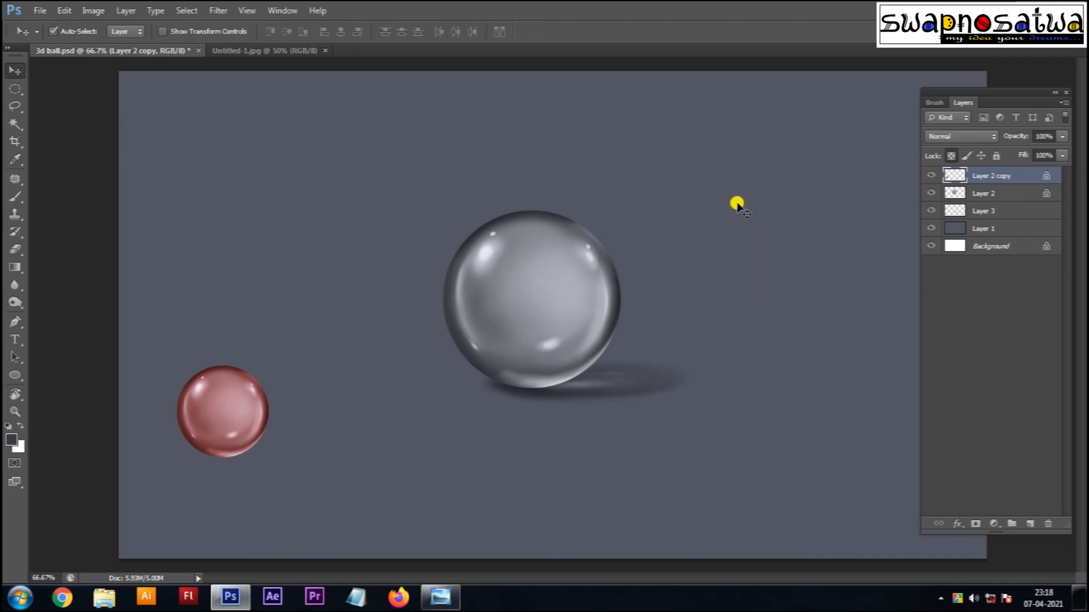
Step: Shift the small sphere's hue and raise saturation to turn it vivid magenta
{"action": "key", "text": "ctrl+u"}
{"action": "left_click_drag", "start_coordinate": [726, 385], "coordinate": [679, 386]}
{"action": "left_click_drag", "start_coordinate": [726, 420], "coordinate": [776, 430]}
{"action": "mouse_move", "coordinate": [682, 388]}
{"action": "left_mouse_down"}
{"action": "mouse_move", "coordinate": [773, 396]}
{"action": "mouse_move", "coordinate": [691, 399]}
{"action": "left_mouse_up"}
{"action": "key", "text": "Return"}
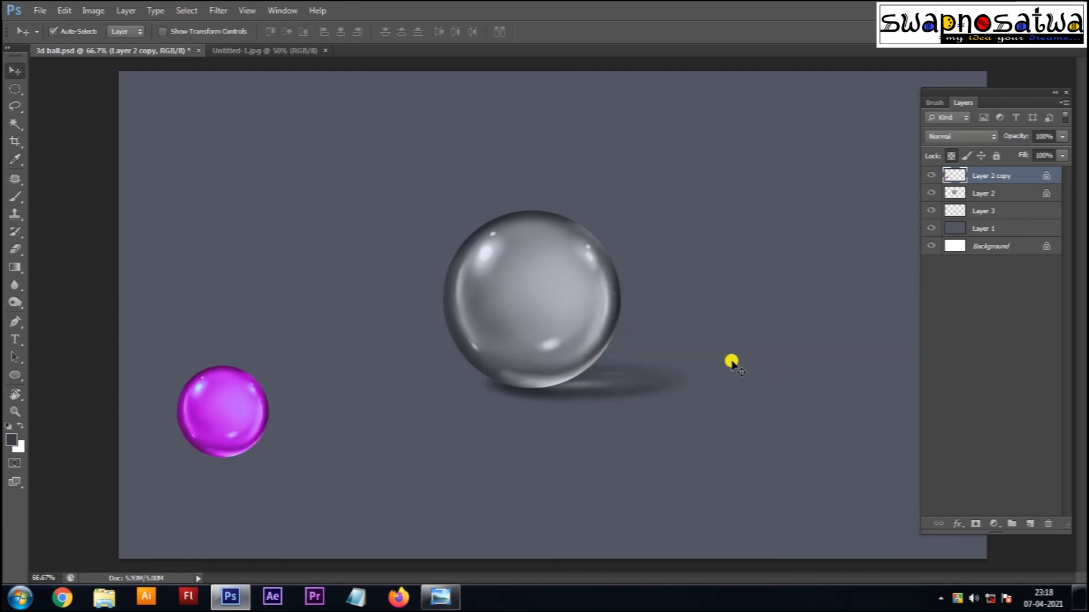
{"action": "key", "text": "ctrl+u"}
{"action": "left_click_drag", "start_coordinate": [727, 385], "coordinate": [716, 419]}
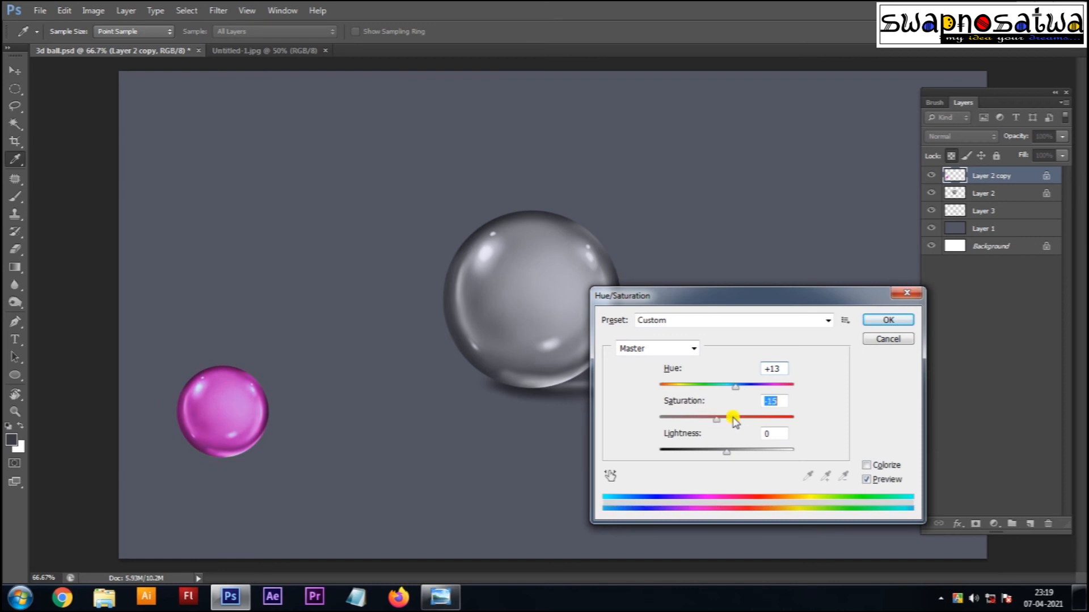
{"action": "key", "text": "Escape"}
Step: Adjust the magenta sphere's brightness with Levels and Alt-drag a second copy beside it
{"action": "key", "text": "v"}
{"action": "key", "text": "ctrl+l"}
{"action": "left_click_drag", "start_coordinate": [907, 306], "coordinate": [888, 318]}
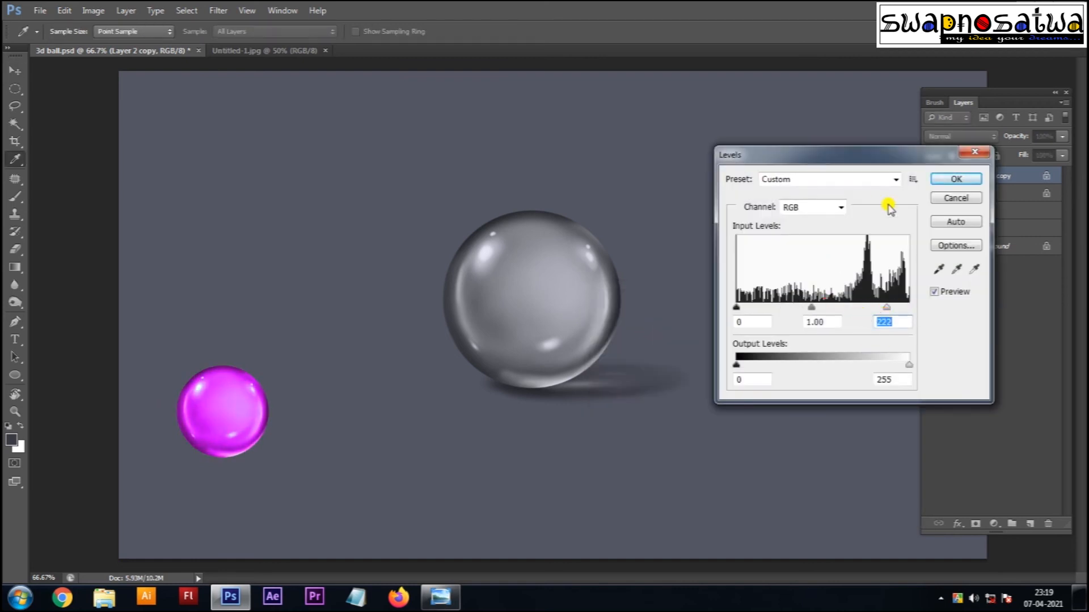
{"action": "key", "text": "Return"}
{"action": "left_click_drag", "start_coordinate": [243, 418], "coordinate": [355, 419]}
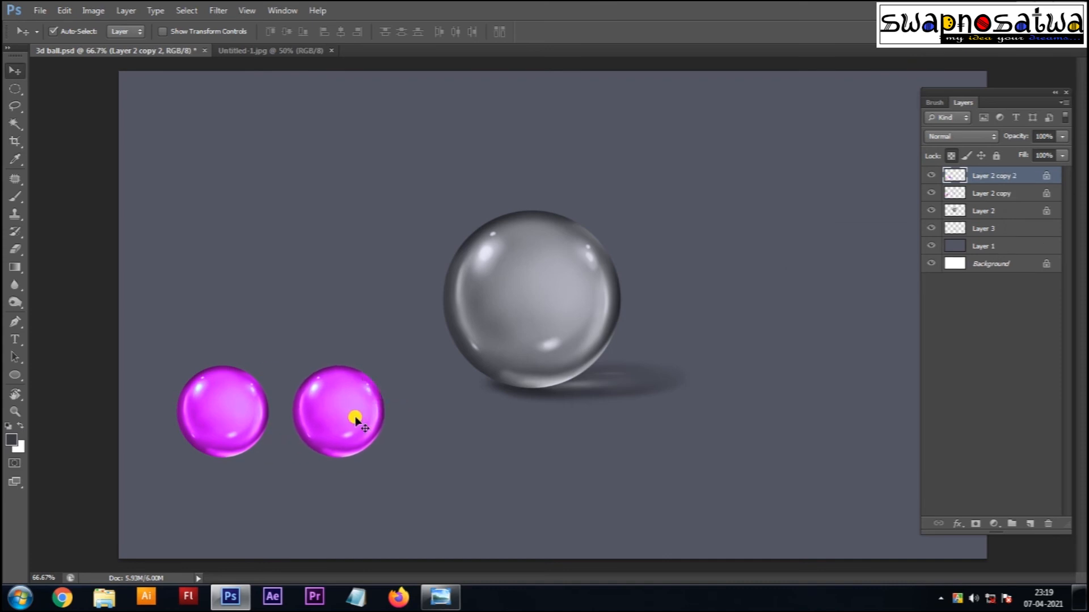
Step: Turn the copied ball violet, brighten it with Levels (white input 230), and save
{"action": "key", "text": "ctrl+u"}
{"action": "mouse_move", "coordinate": [726, 388]}
{"action": "left_mouse_down"}
{"action": "mouse_move", "coordinate": [785, 391]}
{"action": "mouse_move", "coordinate": [693, 391]}
{"action": "mouse_move", "coordinate": [709, 393]}
{"action": "left_mouse_up"}
{"action": "key", "text": "Return"}
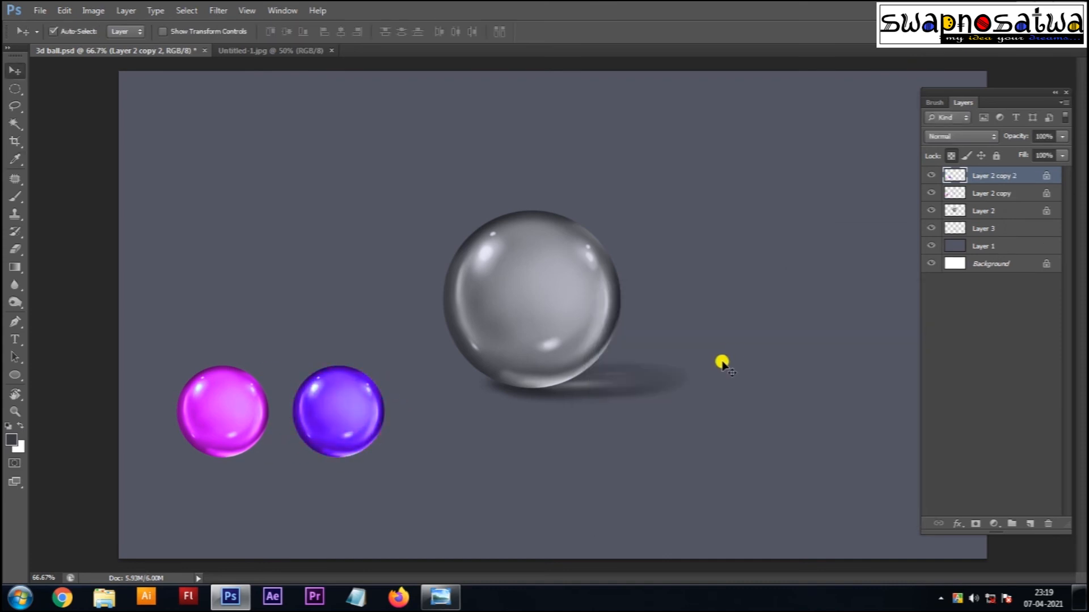
{"action": "key", "text": "ctrl+l"}
{"action": "left_click_drag", "start_coordinate": [908, 306], "coordinate": [892, 309]}
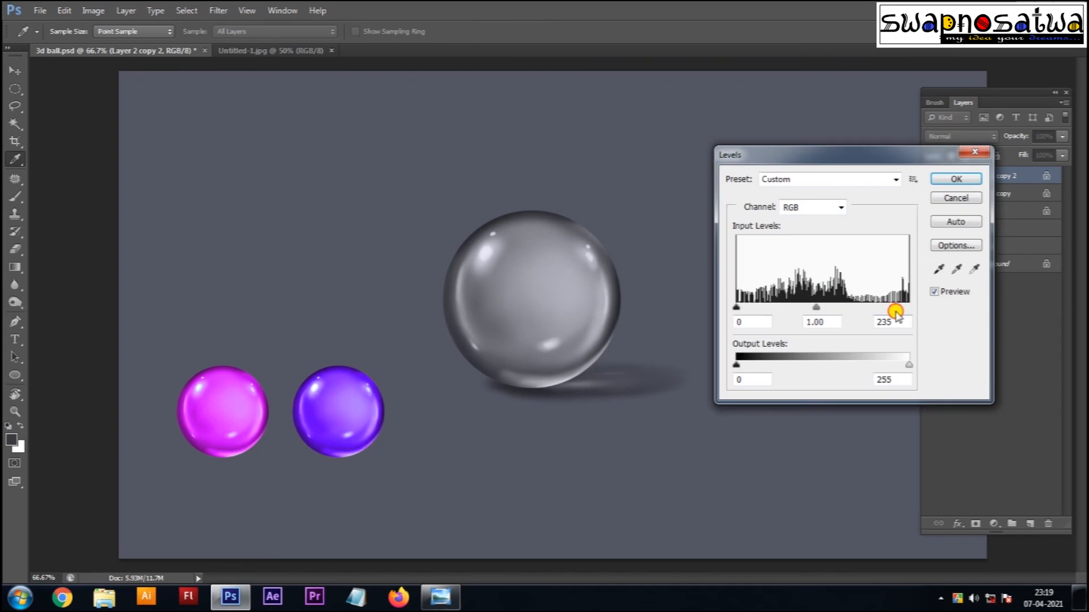
{"action": "left_click", "coordinate": [948, 179]}
{"action": "key", "text": "ctrl+s"}
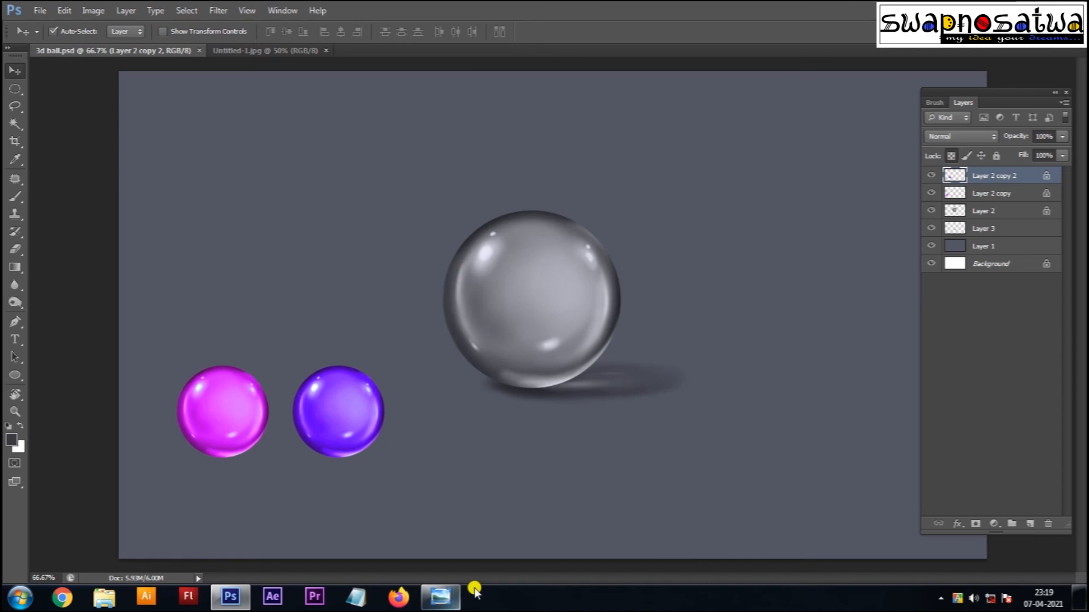
Step: Alt-drag a copy of the violet ball to the right of the grey sphere
{"action": "left_click", "coordinate": [423, 590]}
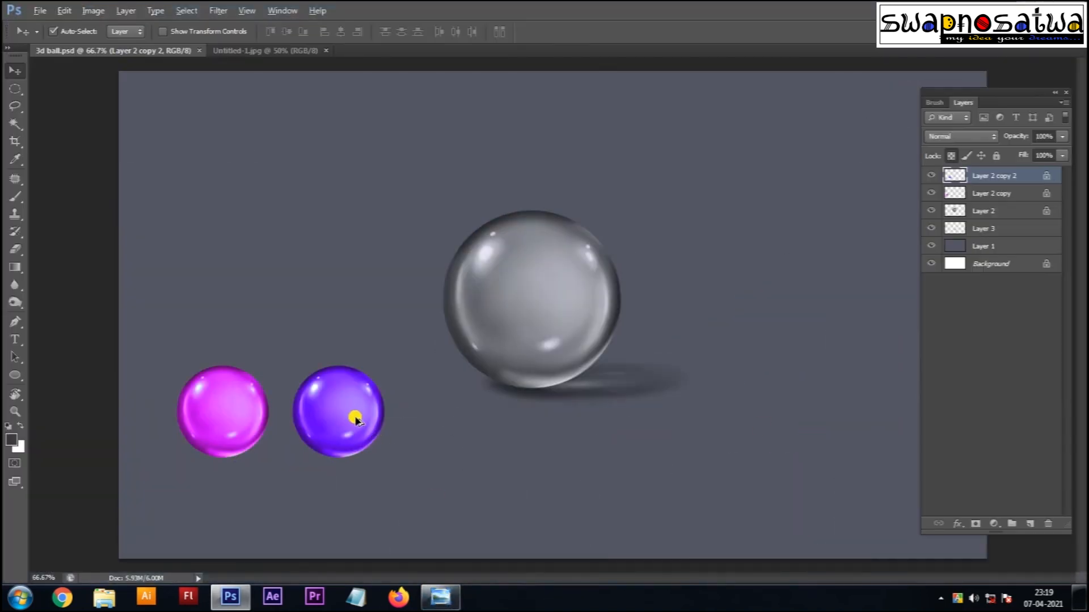
{"action": "left_click_drag", "start_coordinate": [353, 412], "coordinate": [773, 404]}
{"action": "key", "text": "ctrl+u"}
{"action": "left_click_drag", "start_coordinate": [783, 296], "coordinate": [465, 72]}
Step: Tint the new copy blue (hue -46), then duplicate it and recolour it light blue
{"action": "left_click_drag", "start_coordinate": [420, 165], "coordinate": [390, 166]}
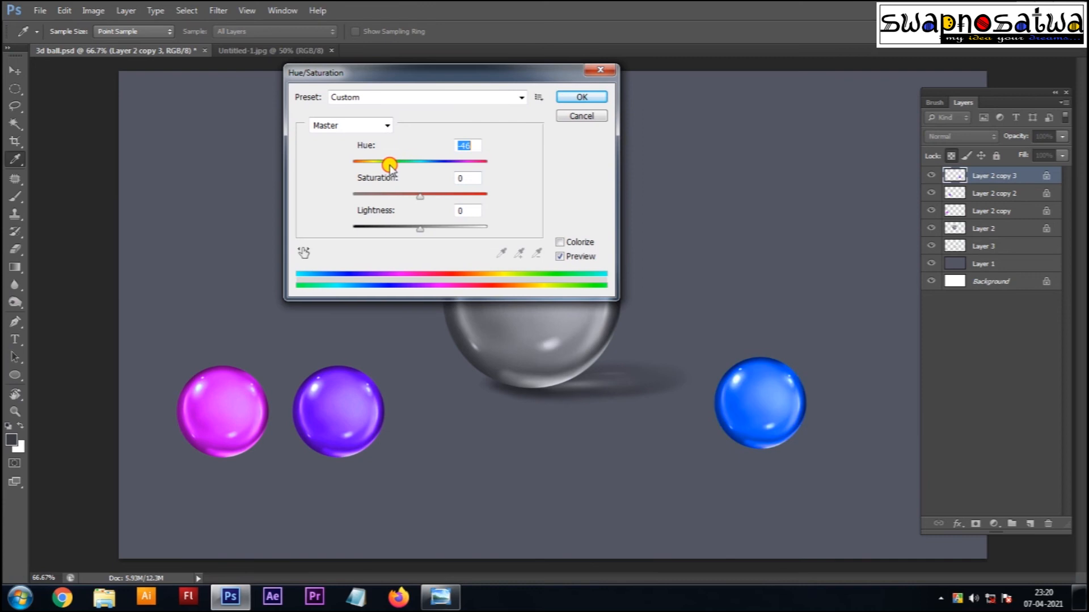
{"action": "left_click", "coordinate": [580, 97]}
{"action": "left_click_drag", "start_coordinate": [767, 413], "coordinate": [879, 406]}
{"action": "key", "text": "ctrl+u"}
{"action": "mouse_move", "coordinate": [423, 164]}
{"action": "left_mouse_down"}
{"action": "mouse_move", "coordinate": [494, 173]}
{"action": "mouse_move", "coordinate": [405, 164]}
{"action": "left_mouse_up"}
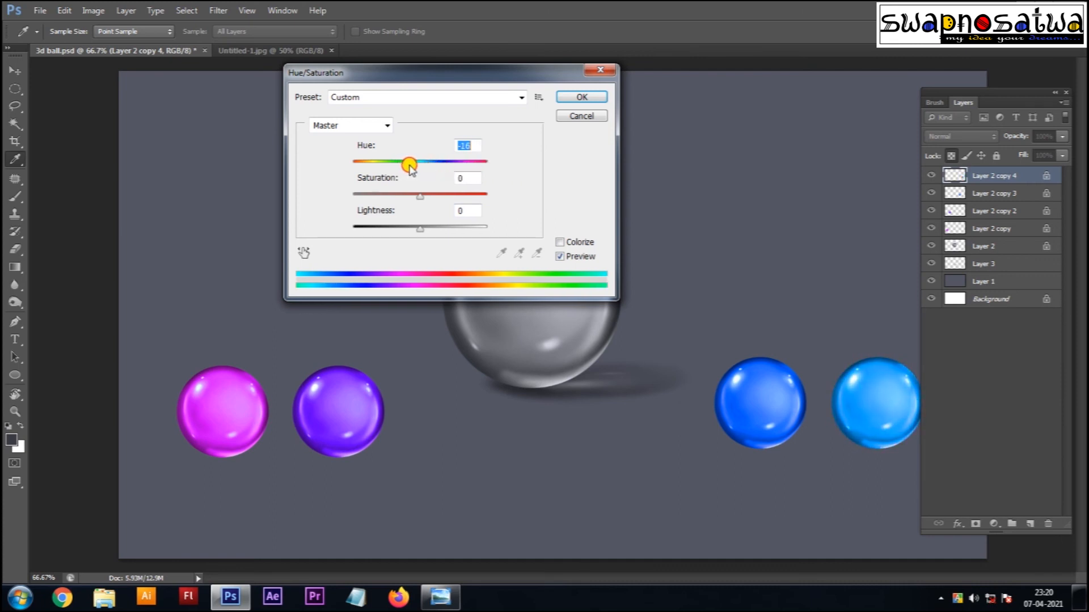
{"action": "left_click", "coordinate": [568, 103]}
Step: Arrange light blue and violet left, blue and magenta right of the grey sphere
{"action": "left_click_drag", "start_coordinate": [219, 418], "coordinate": [854, 395]}
{"action": "mouse_move", "coordinate": [864, 409]}
{"action": "left_mouse_down"}
{"action": "mouse_move", "coordinate": [194, 417]}
{"action": "mouse_move", "coordinate": [884, 406]}
{"action": "left_mouse_up"}
{"action": "left_click", "coordinate": [225, 395]}
{"action": "left_click_drag", "start_coordinate": [225, 396], "coordinate": [231, 395]}
{"action": "left_click_drag", "start_coordinate": [331, 406], "coordinate": [311, 403]}
{"action": "left_click_drag", "start_coordinate": [860, 417], "coordinate": [824, 407]}
{"action": "key", "text": "f"}
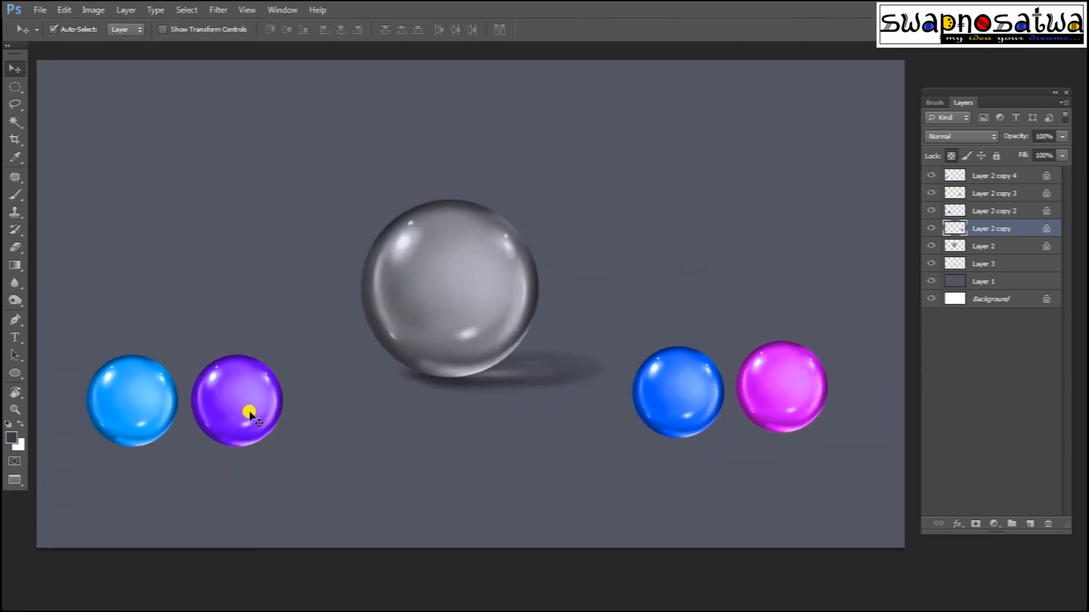
Step: Move the light-blue/violet pair and the blue/magenta pair down together
{"action": "left_click", "coordinate": [160, 401]}
{"action": "left_click", "coordinate": [228, 409], "text": "shift"}
{"action": "mouse_move", "coordinate": [228, 408]}
{"action": "left_mouse_down"}
{"action": "mouse_move", "coordinate": [238, 323]}
{"action": "mouse_move", "coordinate": [220, 359]}
{"action": "mouse_move", "coordinate": [213, 408]}
{"action": "mouse_move", "coordinate": [225, 413]}
{"action": "left_mouse_up"}
{"action": "left_click", "coordinate": [689, 397]}
{"action": "left_click", "coordinate": [791, 401], "text": "shift"}
{"action": "left_click_drag", "start_coordinate": [792, 400], "coordinate": [811, 428]}
Step: Select the four ball copy layers and trial-merge them, then undo and show the rulers
{"action": "left_click", "coordinate": [1007, 251]}
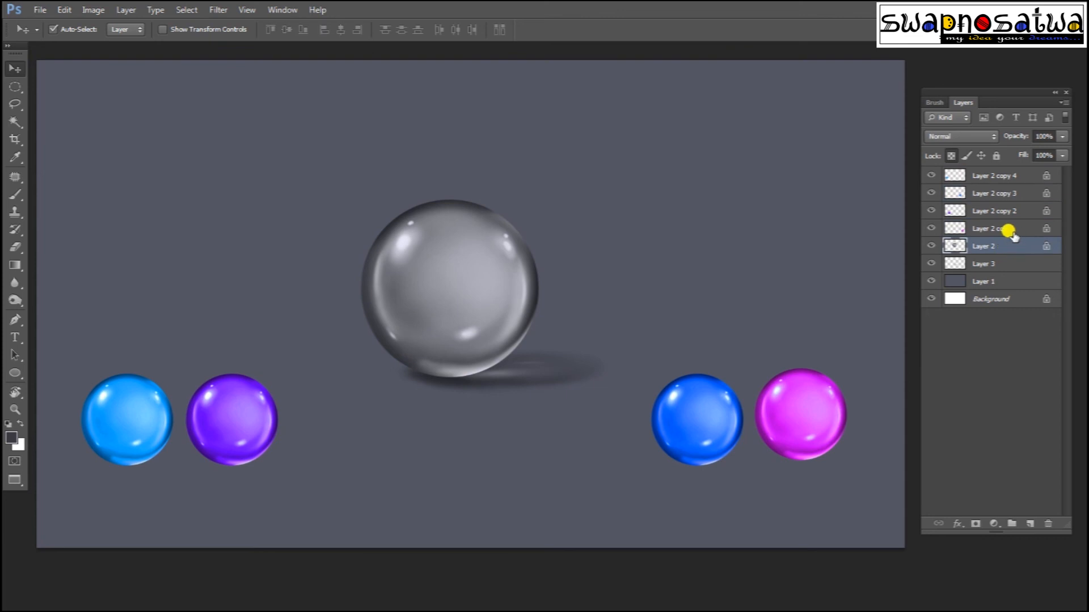
{"action": "left_click", "coordinate": [931, 246]}
{"action": "left_click", "coordinate": [931, 246]}
{"action": "left_click", "coordinate": [989, 230]}
{"action": "left_click", "coordinate": [997, 213], "text": "ctrl"}
{"action": "left_click", "coordinate": [1006, 195], "text": "ctrl"}
{"action": "left_click", "coordinate": [1005, 178], "text": "ctrl"}
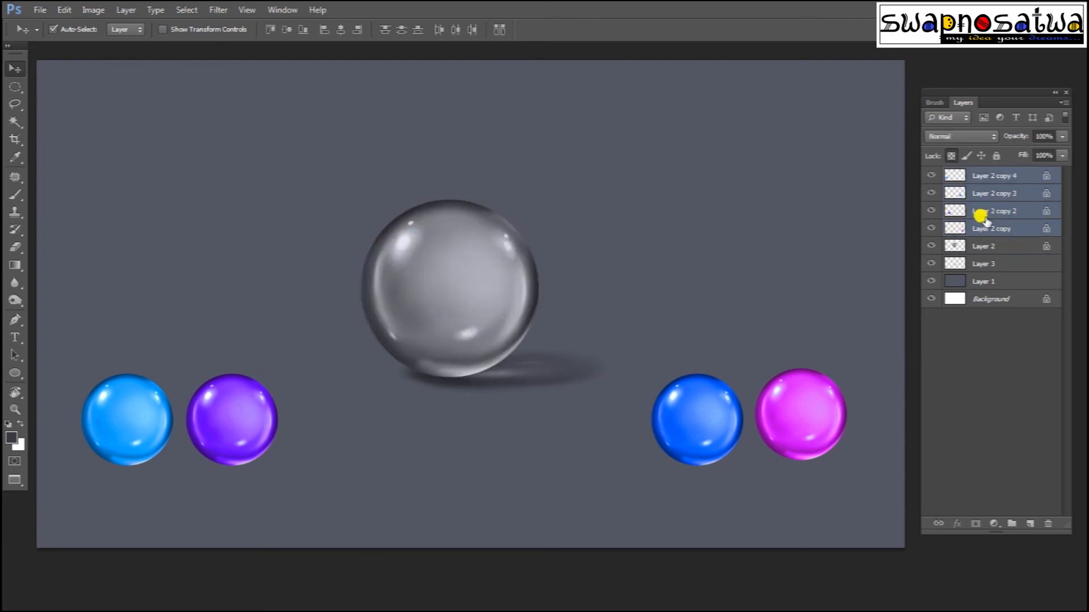
{"action": "key", "text": "ctrl+e"}
{"action": "key", "text": "ctrl+r"}
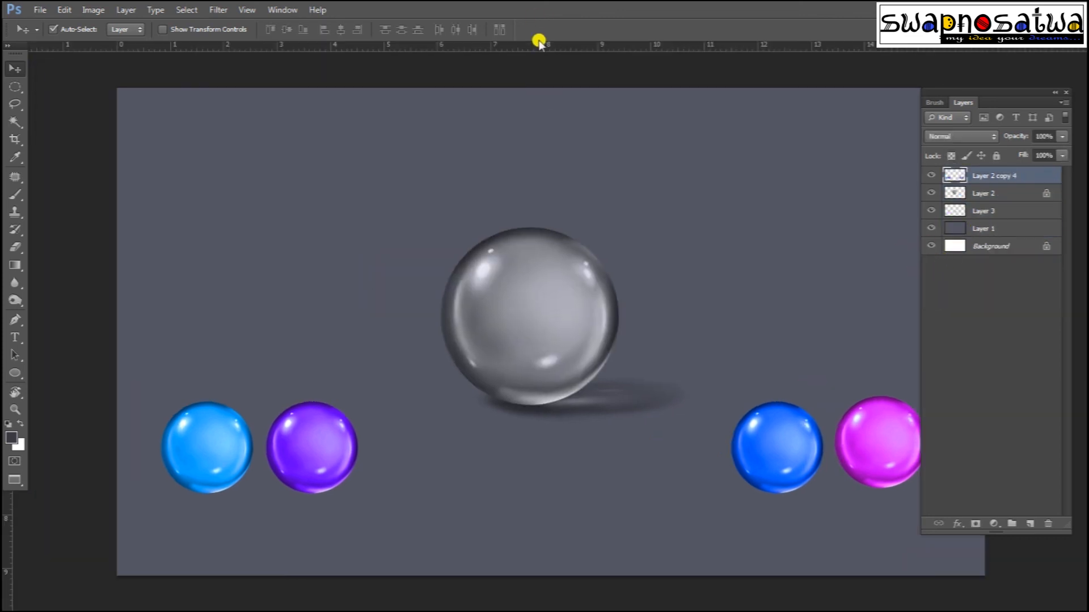
{"action": "key", "text": "ctrl+z"}
Step: Align the blue and magenta balls to a horizontal ruler guide, then remove the guide
{"action": "left_click_drag", "start_coordinate": [533, 46], "coordinate": [482, 402]}
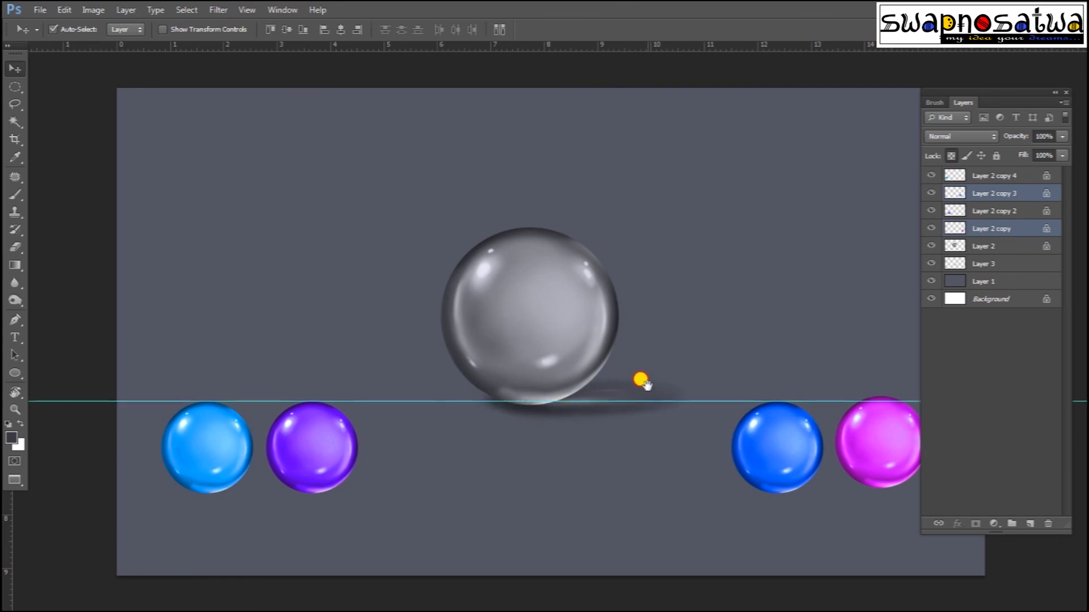
{"action": "scroll", "coordinate": [641, 382], "scroll_direction": "down", "scroll_amount": 3}
{"action": "left_click_drag", "start_coordinate": [813, 338], "coordinate": [808, 342]}
{"action": "left_click", "coordinate": [780, 342]}
{"action": "left_click_drag", "start_coordinate": [715, 334], "coordinate": [743, 343]}
{"action": "left_click_drag", "start_coordinate": [534, 270], "coordinate": [665, 45]}
{"action": "left_click_drag", "start_coordinate": [653, 170], "coordinate": [646, 312]}
{"action": "key", "text": "ctrl+r"}
{"action": "key", "text": "ctrl+0"}
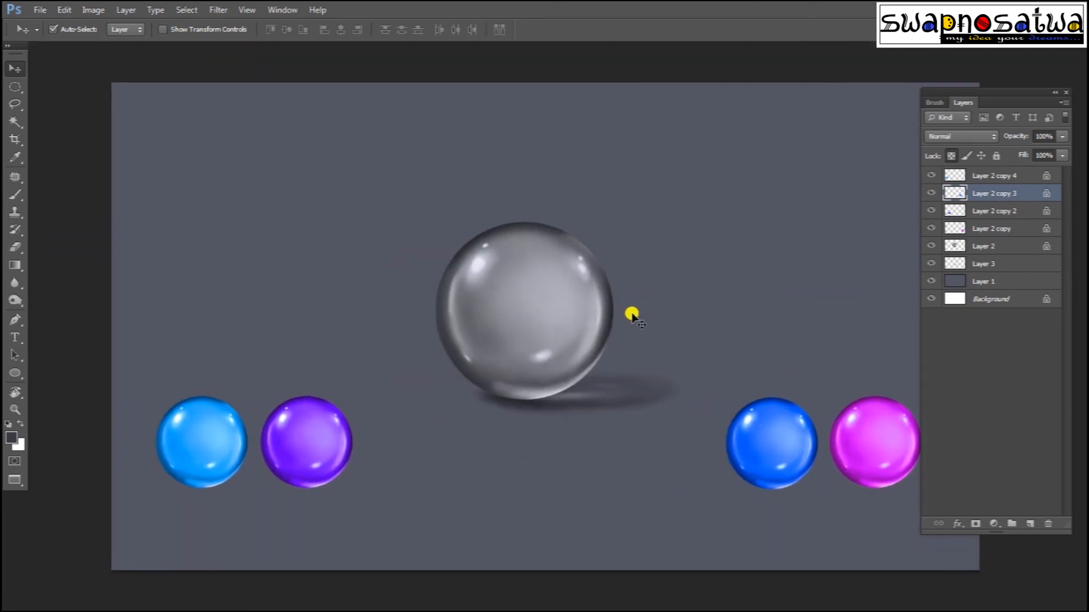
Step: Merge the four ball copy layers into Layer 2 copy 4
{"action": "left_click", "coordinate": [939, 227]}
{"action": "left_click", "coordinate": [1012, 178], "text": "shift"}
{"action": "key", "text": "ctrl+e"}
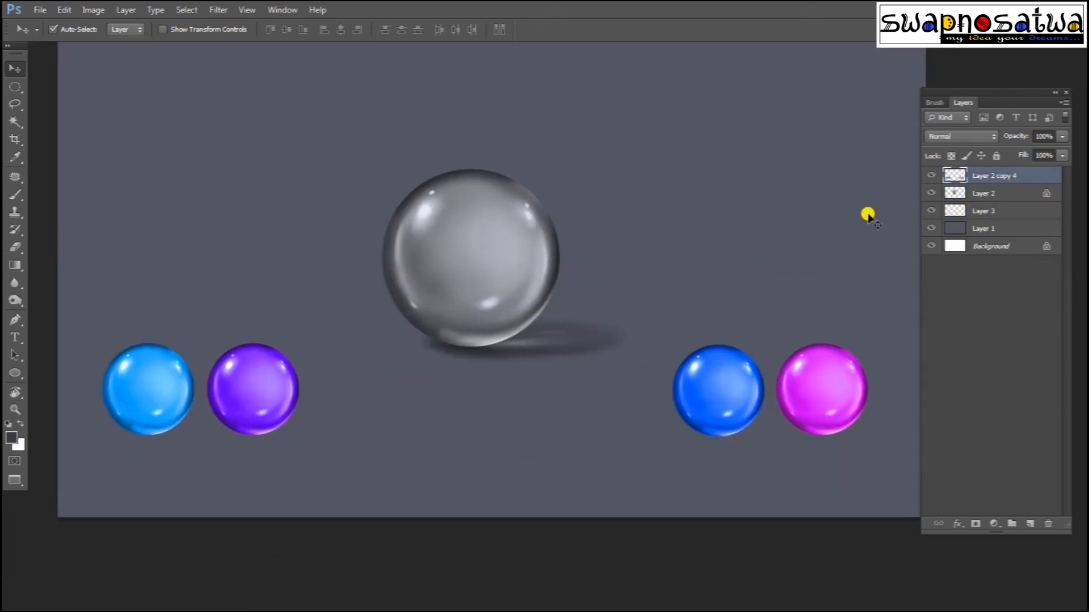
Step: Duplicate the merged balls, flip the copy vertically beneath them, and set it to 30% opacity
{"action": "key", "text": "ctrl+j"}
{"action": "key", "text": "ctrl+t"}
{"action": "right_click", "coordinate": [740, 447]}
{"action": "left_click", "coordinate": [765, 452]}
{"action": "left_click_drag", "start_coordinate": [446, 382], "coordinate": [271, 461]}
{"action": "key", "text": "Return"}
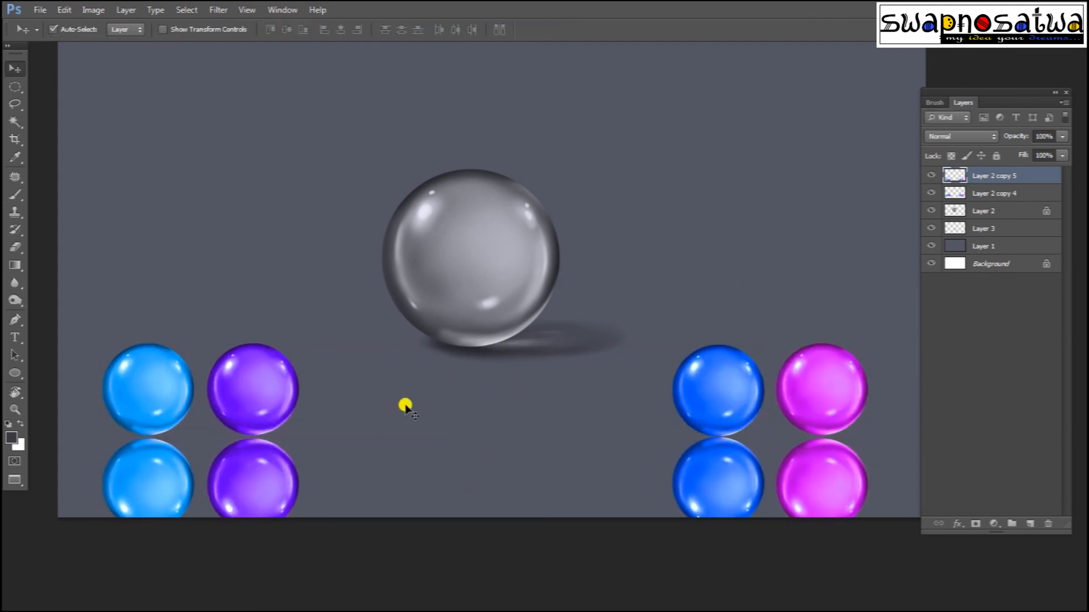
{"action": "key", "text": "Down"}
{"action": "key", "text": "Down"}
{"action": "key", "text": "Down"}
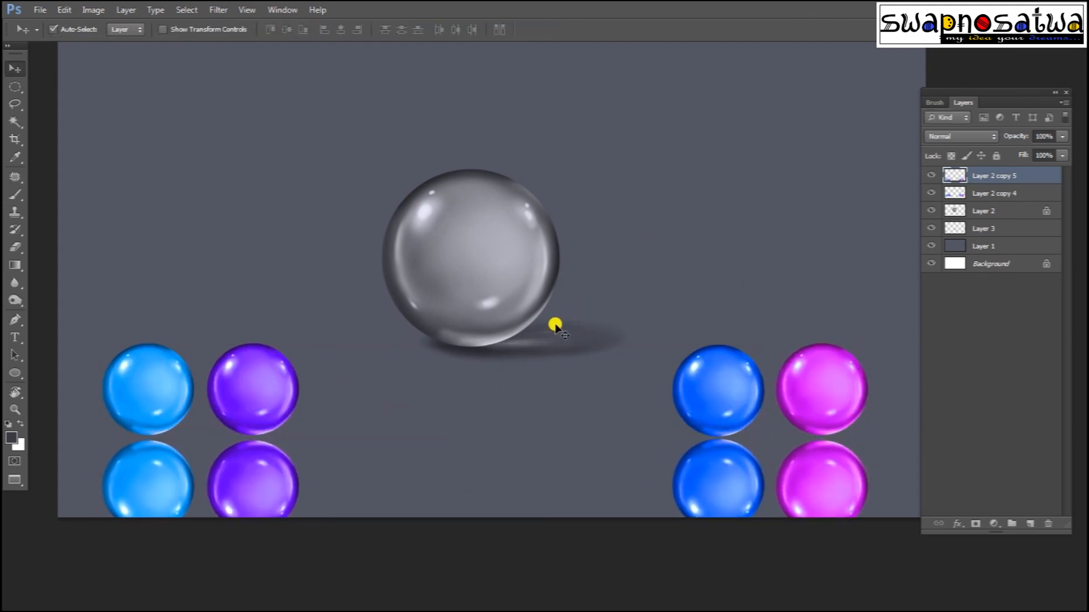
{"action": "key", "text": "Up"}
{"action": "type", "text": "50"}
{"action": "type", "text": "30"}
{"action": "key", "text": "Return"}
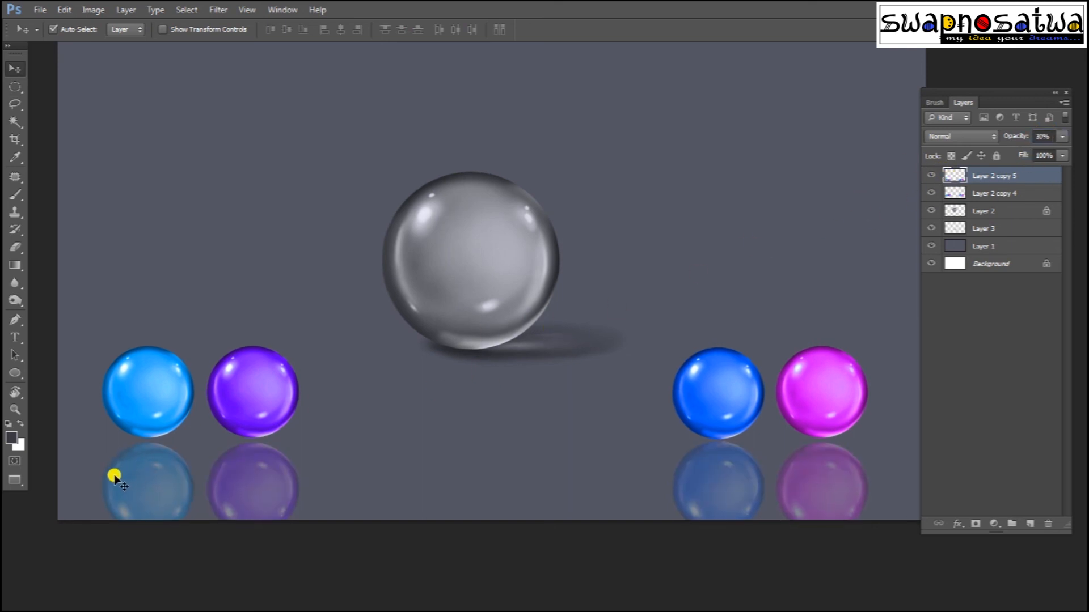
Step: Erase the lower halves of the left and right ball reflections
{"action": "key", "text": "e"}
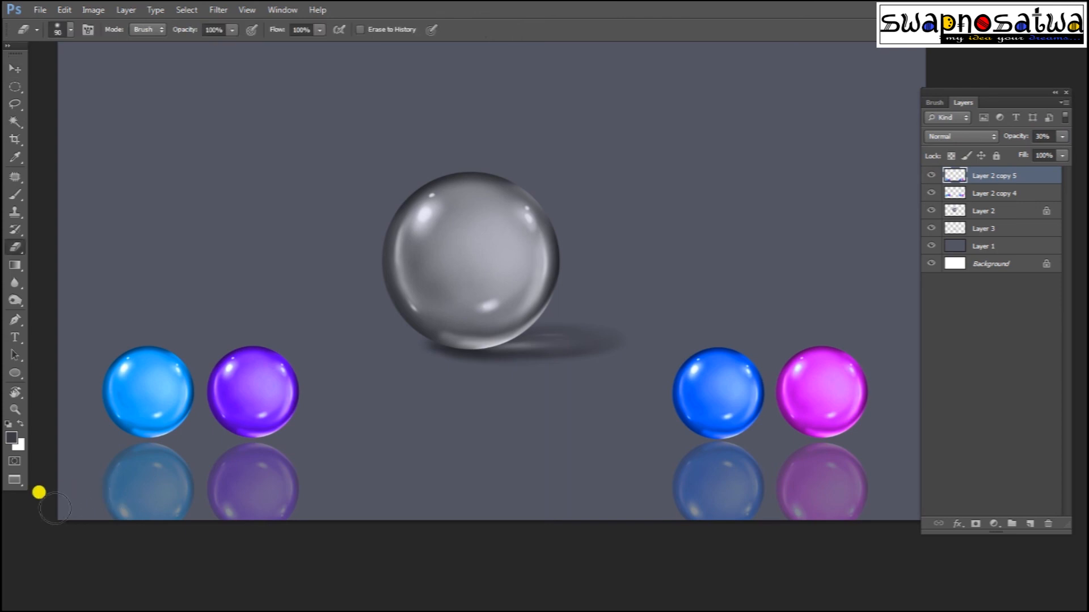
{"action": "scroll", "coordinate": [153, 498], "scroll_direction": "down", "scroll_amount": 5}
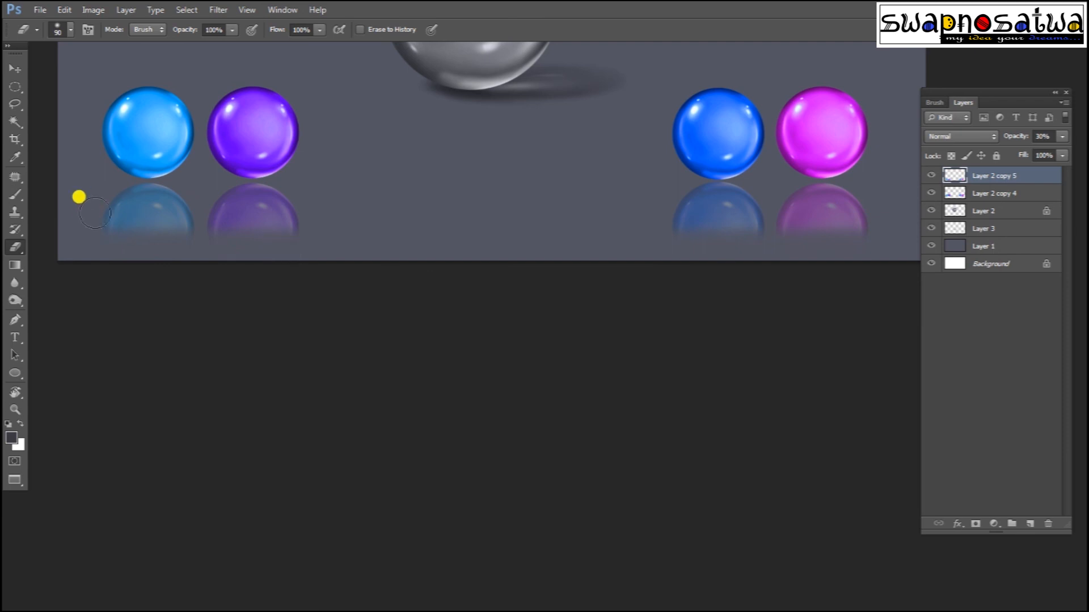
{"action": "left_click_drag", "start_coordinate": [84, 241], "coordinate": [340, 252]}
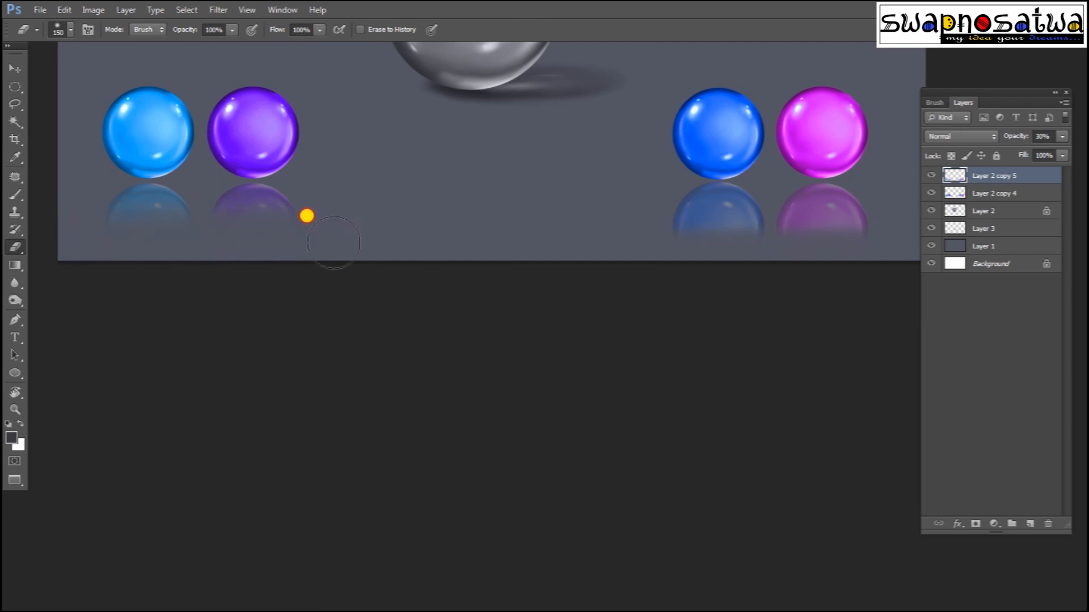
{"action": "left_click_drag", "start_coordinate": [510, 236], "coordinate": [445, 383]}
{"action": "left_click_drag", "start_coordinate": [561, 377], "coordinate": [834, 364]}
Step: Zoom and centre the finished image, then show it in plain full-screen mode
{"action": "left_click_drag", "start_coordinate": [436, 380], "coordinate": [669, 386]}
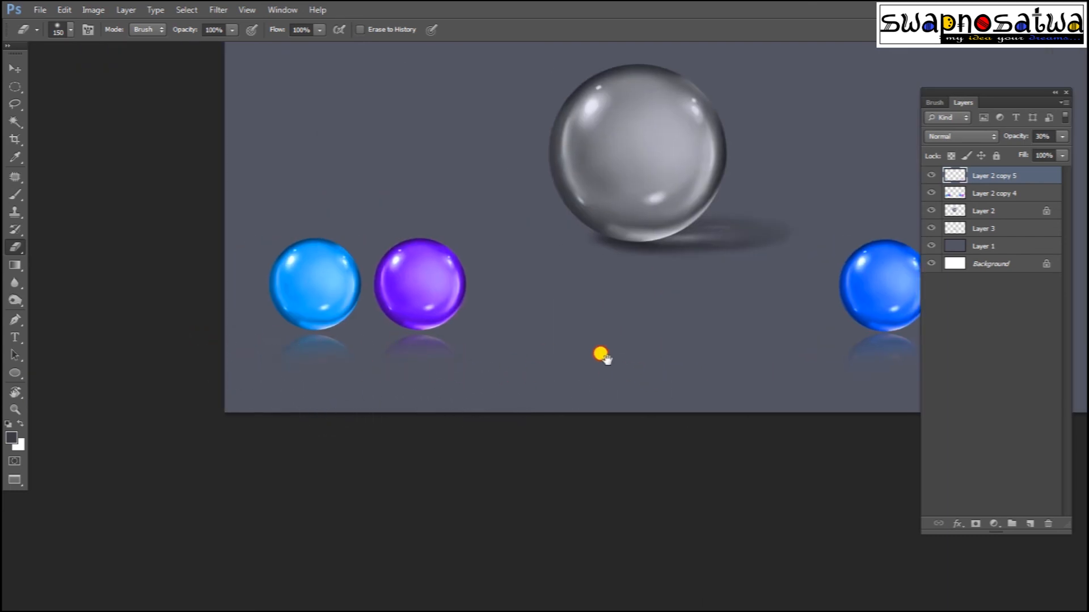
{"action": "left_click_drag", "start_coordinate": [600, 355], "coordinate": [469, 299]}
{"action": "key", "text": "ctrl+minus"}
{"action": "key", "text": "ctrl+minus"}
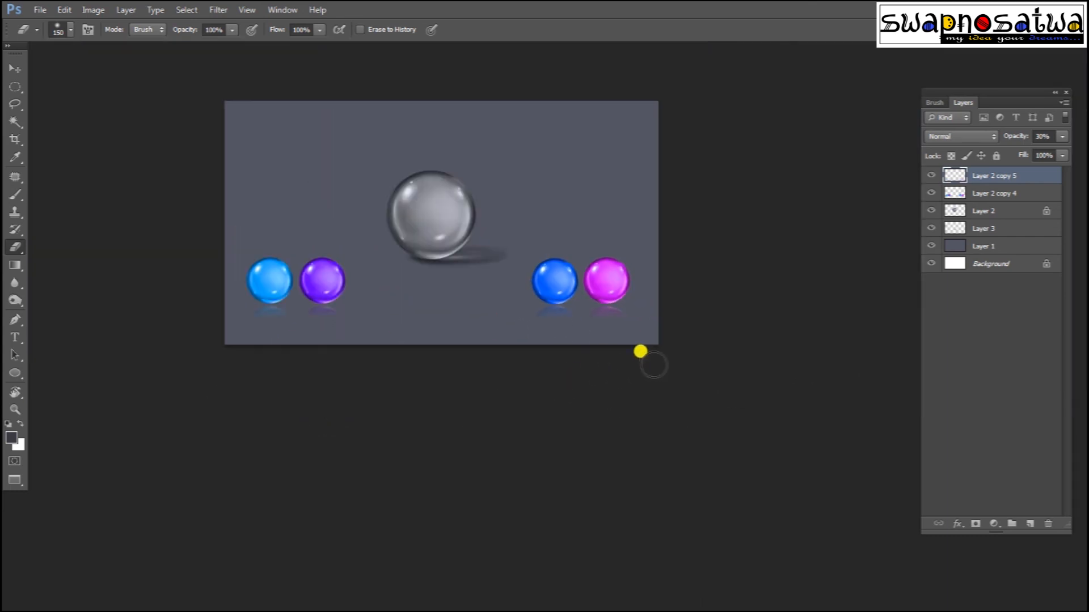
{"action": "left_click_drag", "start_coordinate": [688, 292], "coordinate": [694, 383]}
{"action": "key", "text": "ctrl+plus"}
{"action": "left_click_drag", "start_coordinate": [610, 327], "coordinate": [681, 325]}
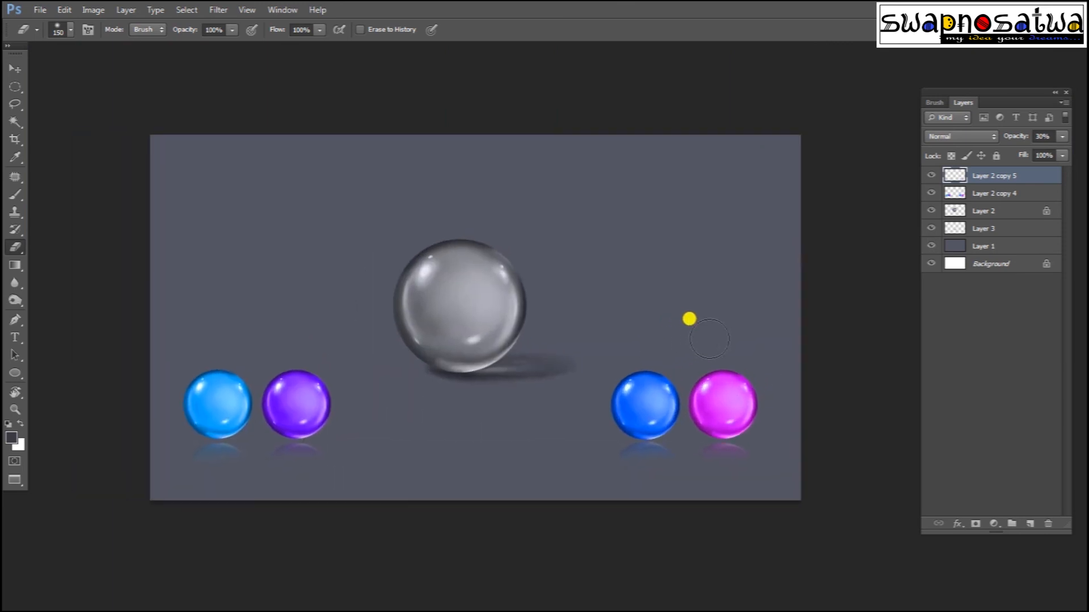
{"action": "key", "text": "ctrl+plus"}
{"action": "key", "text": "f"}
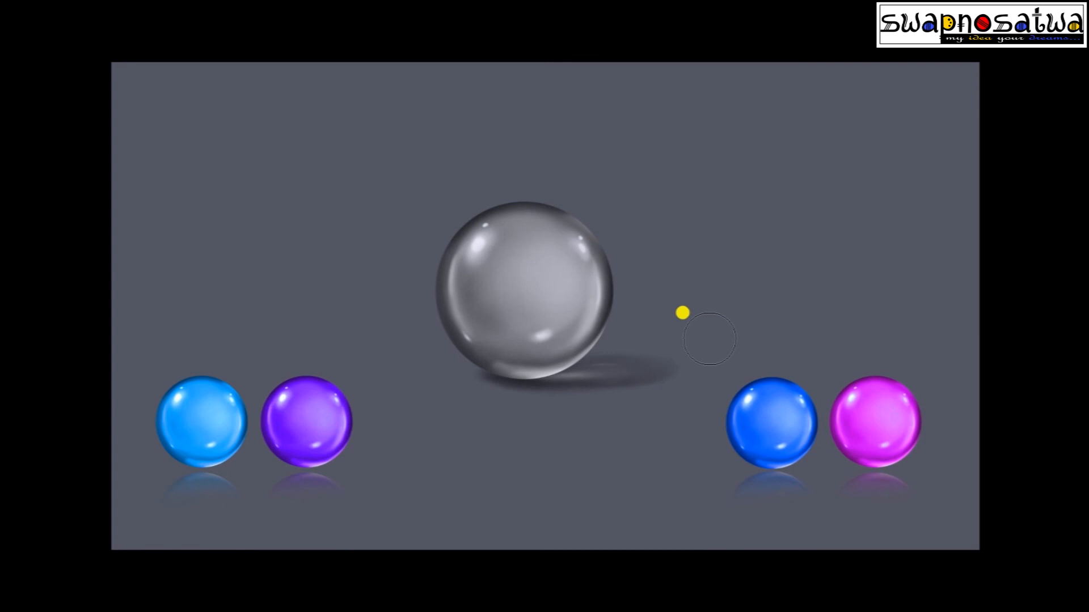